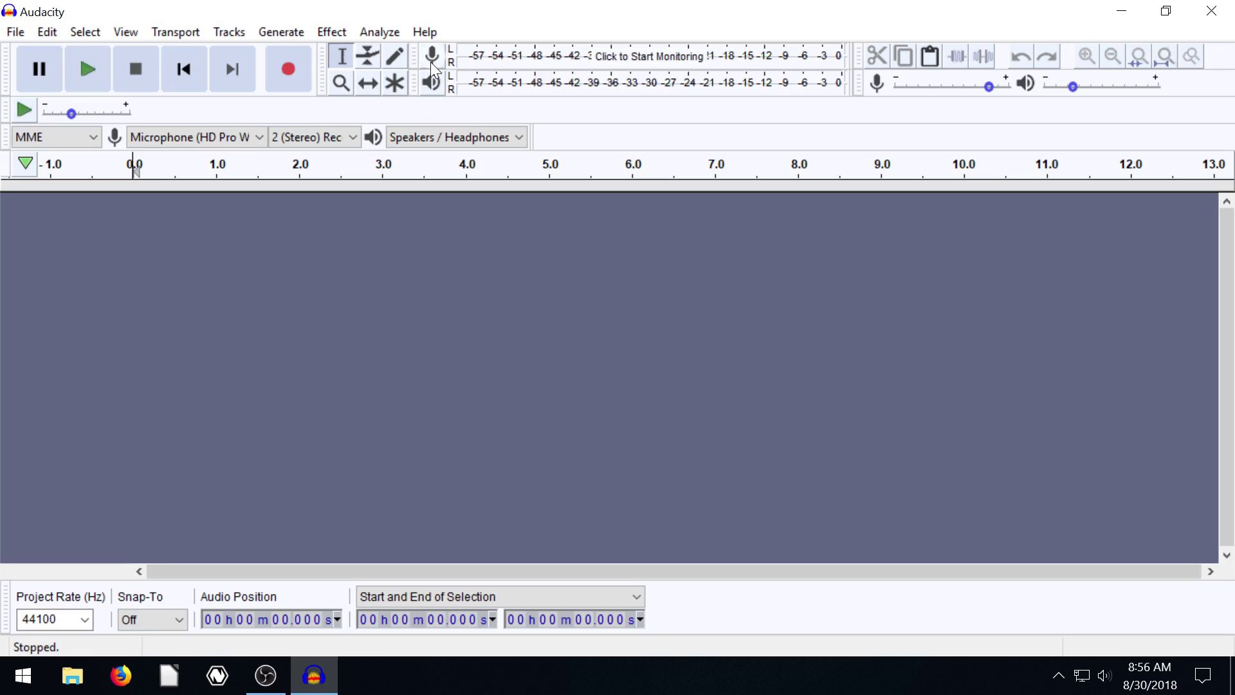
# Start monitoring the recording level and choose the HD Pro webcam microphone as the recording device.
pyautogui.click(641, 60)
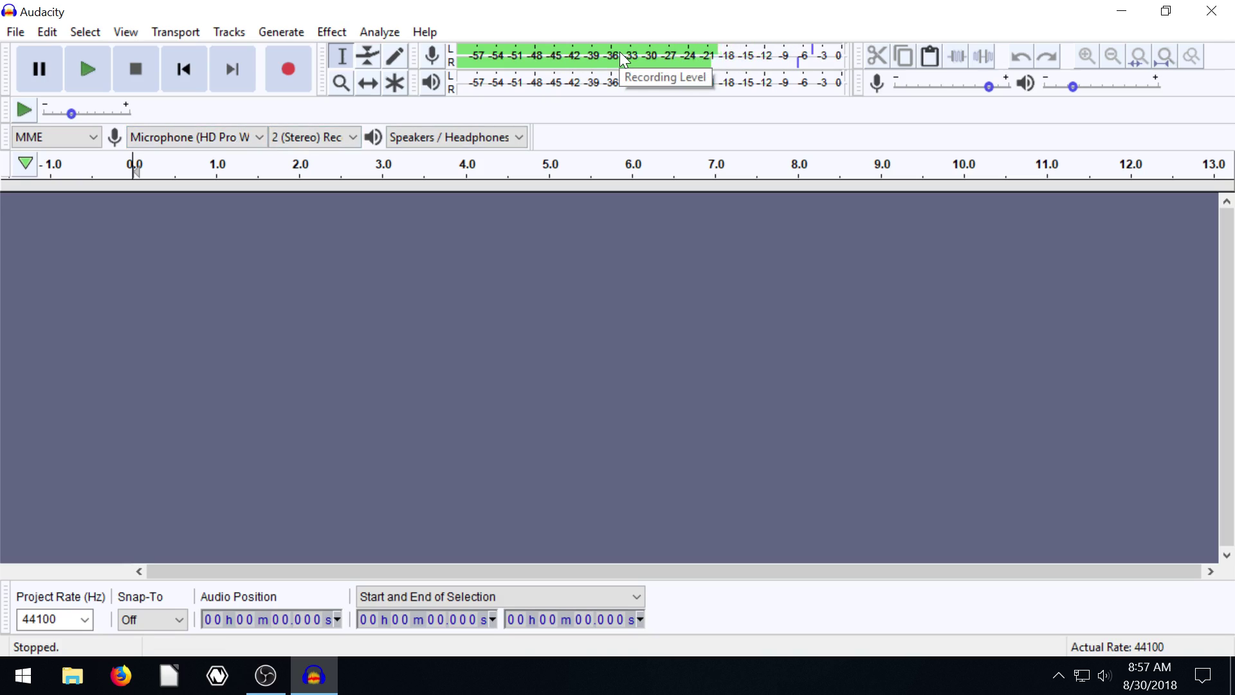
pyautogui.click(250, 137)
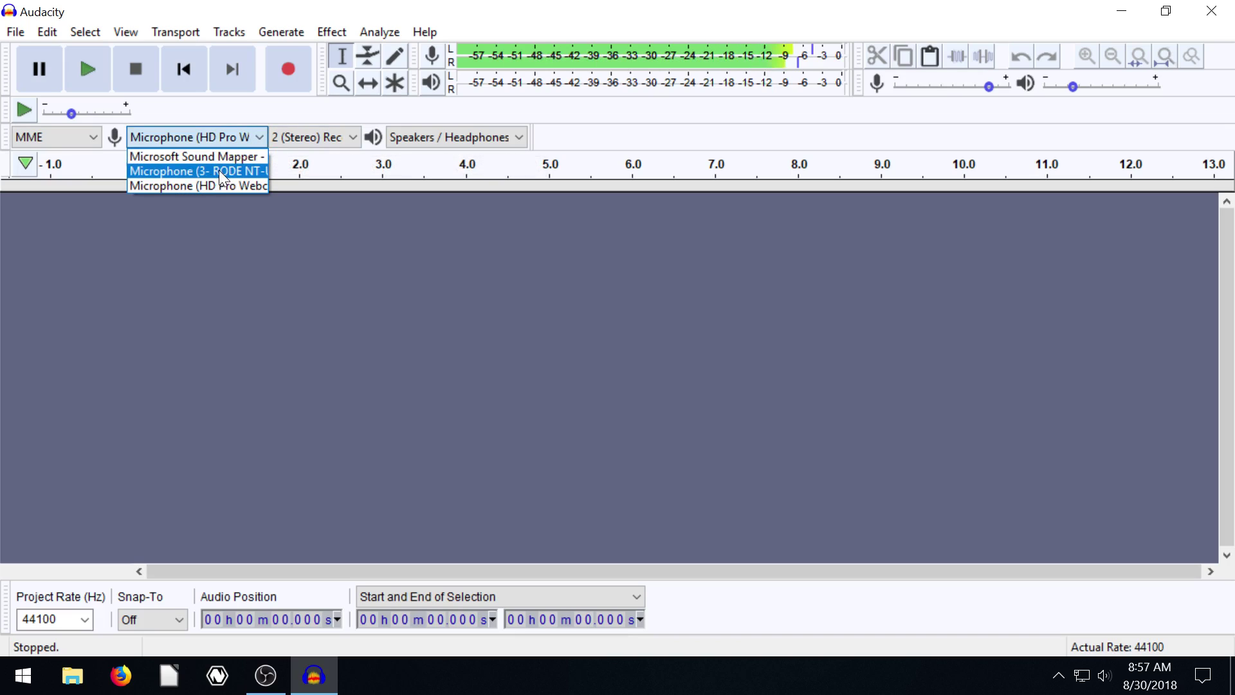
pyautogui.click(182, 188)
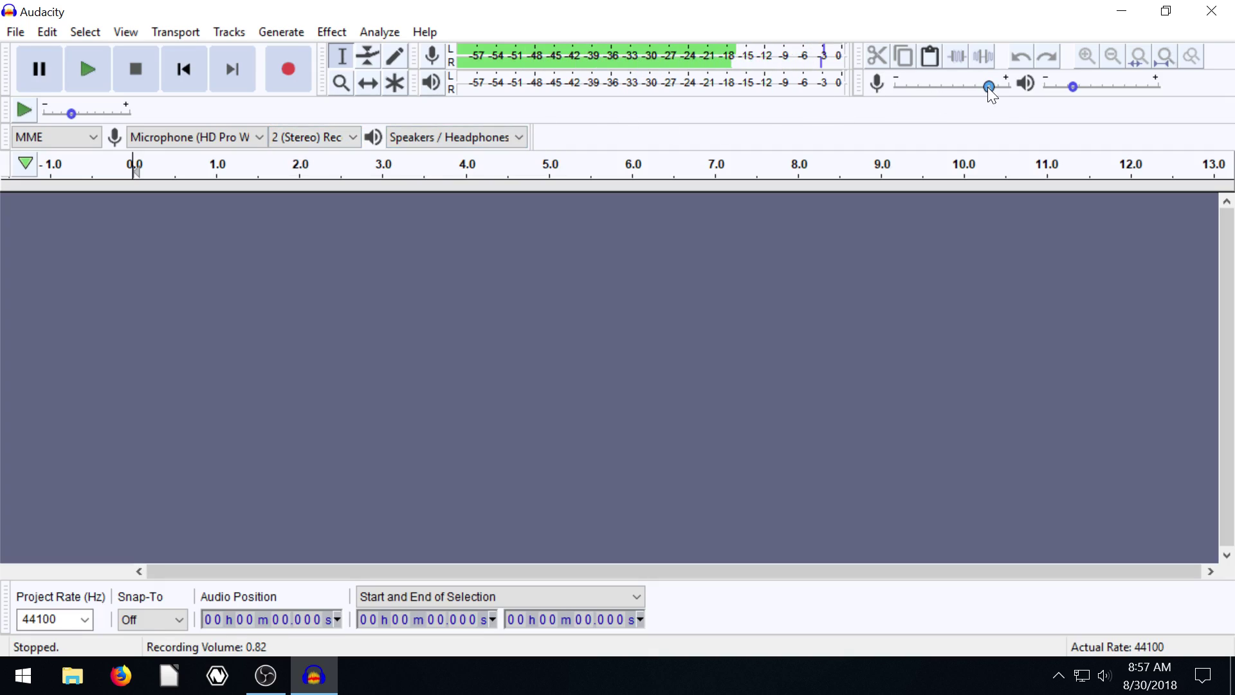
# Lower the recording volume to its minimum and raise it to its maximum to compare the input levels.
pyautogui.moveTo(989, 88); pyautogui.dragTo(884, 86)
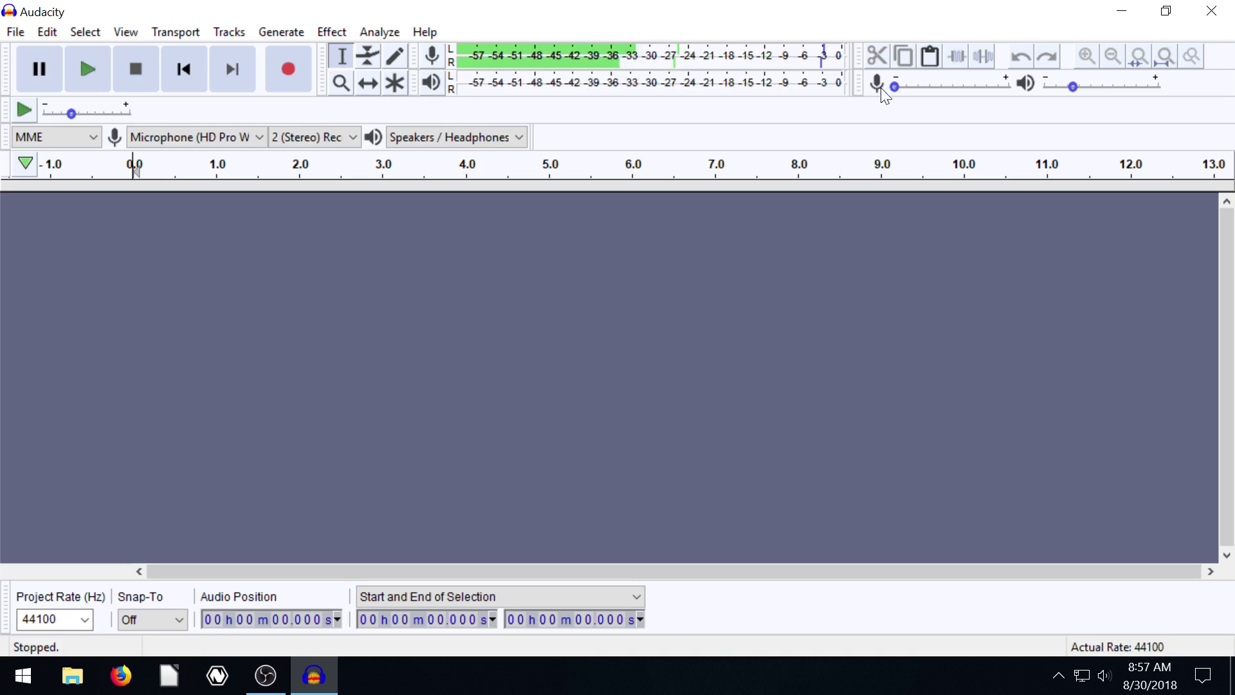
pyautogui.moveTo(895, 86); pyautogui.dragTo(1011, 87)
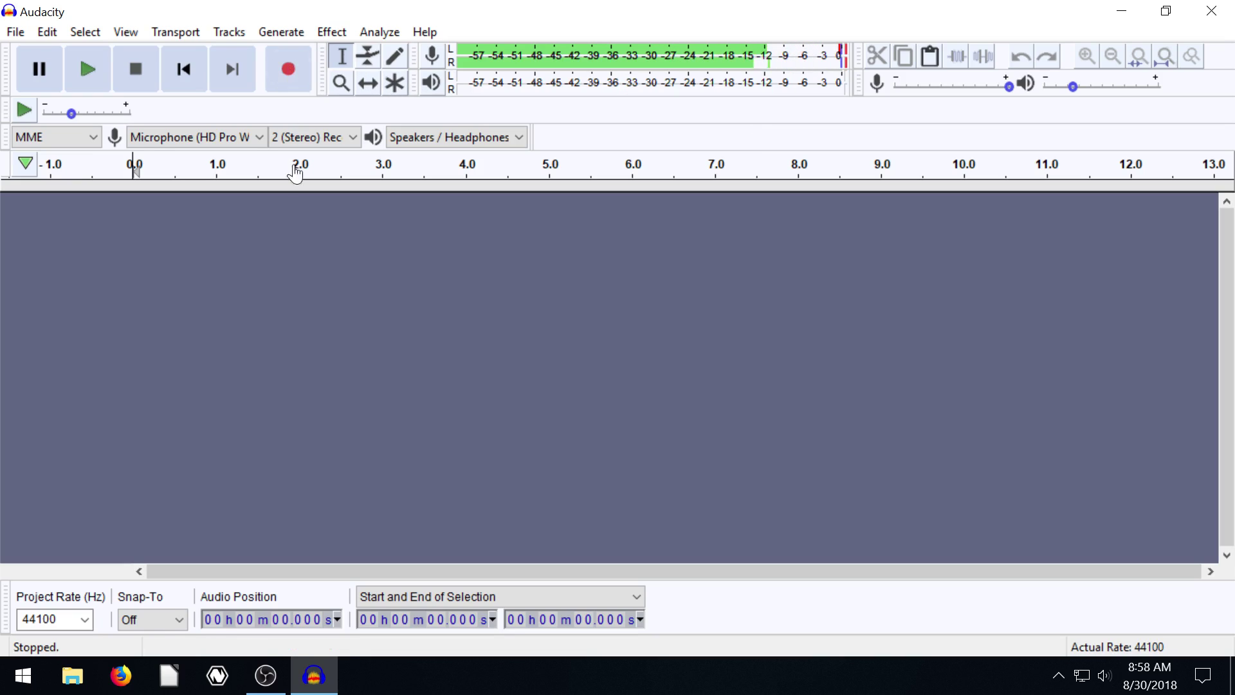
# Record about 20 seconds of stereo audio, reducing the recording volume to about 0.82 partway through.
pyautogui.click(290, 69)
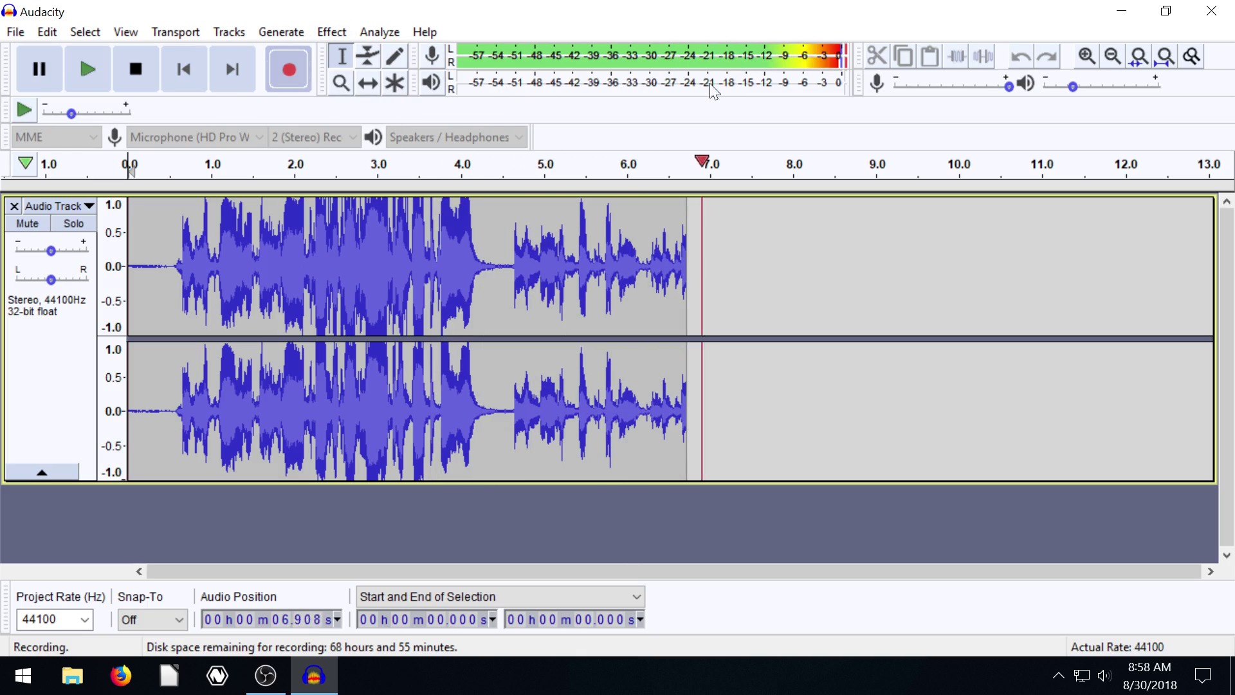
pyautogui.moveTo(1011, 89); pyautogui.dragTo(991, 89)
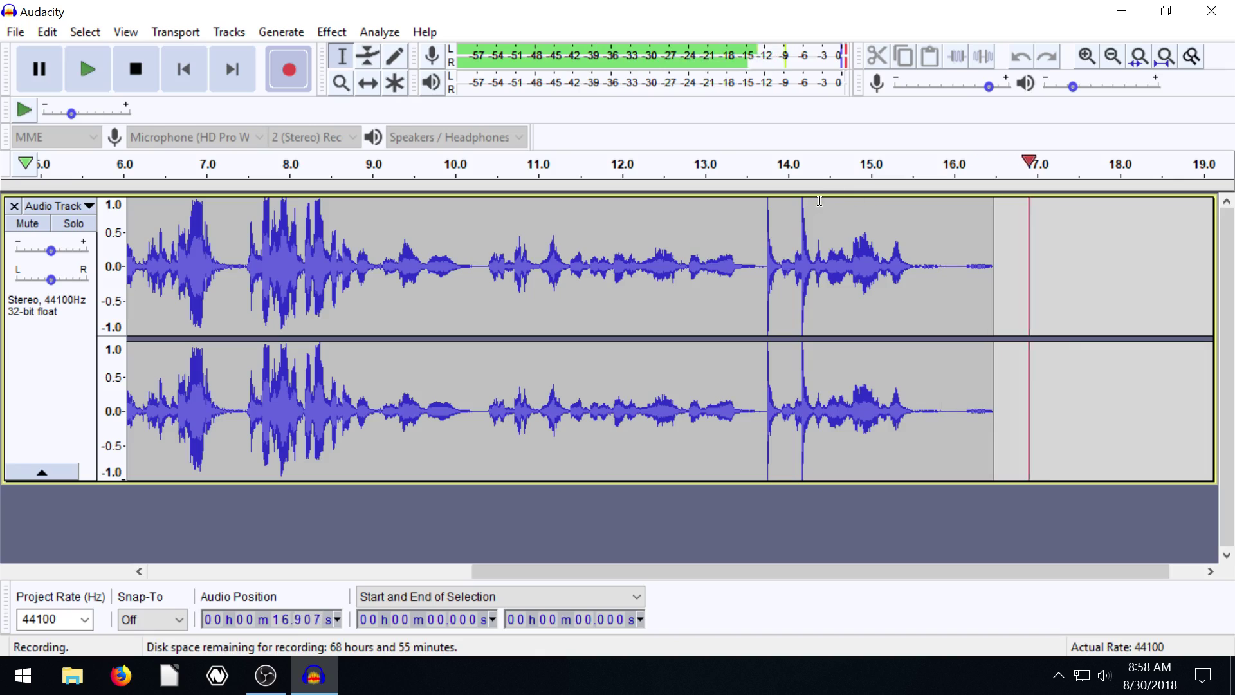
pyautogui.click(135, 71)
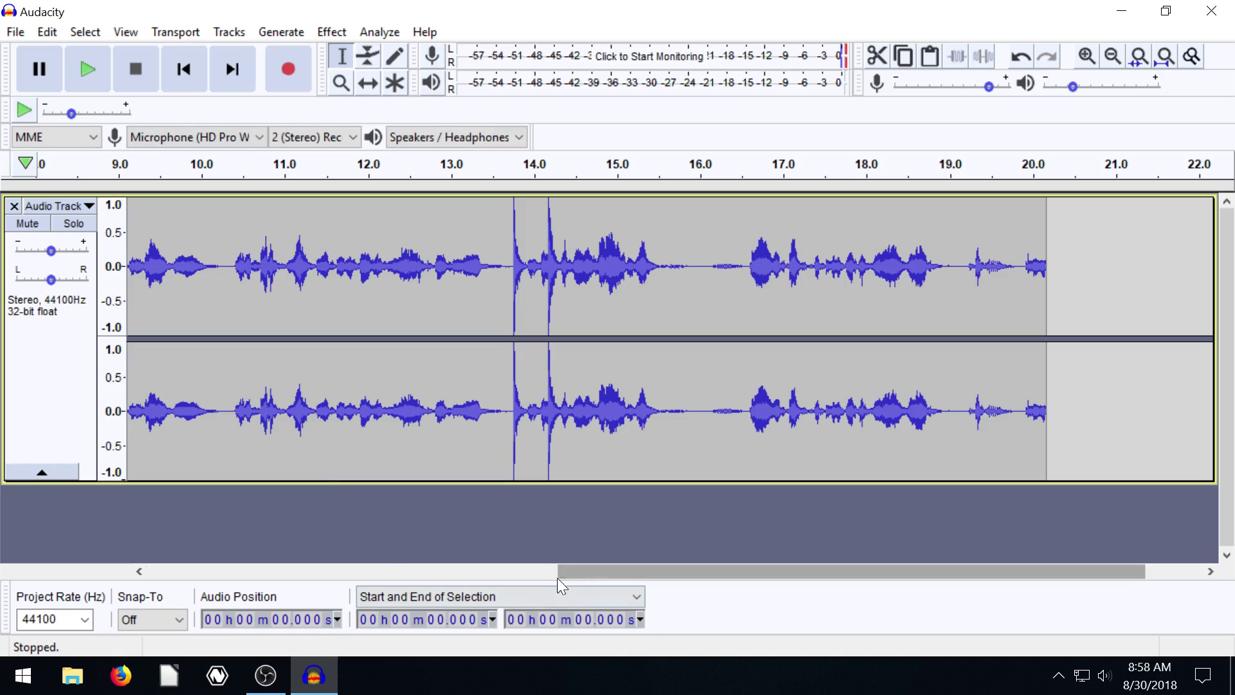
# Examine the waveform of the quieter speech between about 4.435 s and 5.422 s at close range.
pyautogui.moveTo(577, 572); pyautogui.dragTo(433, 538)
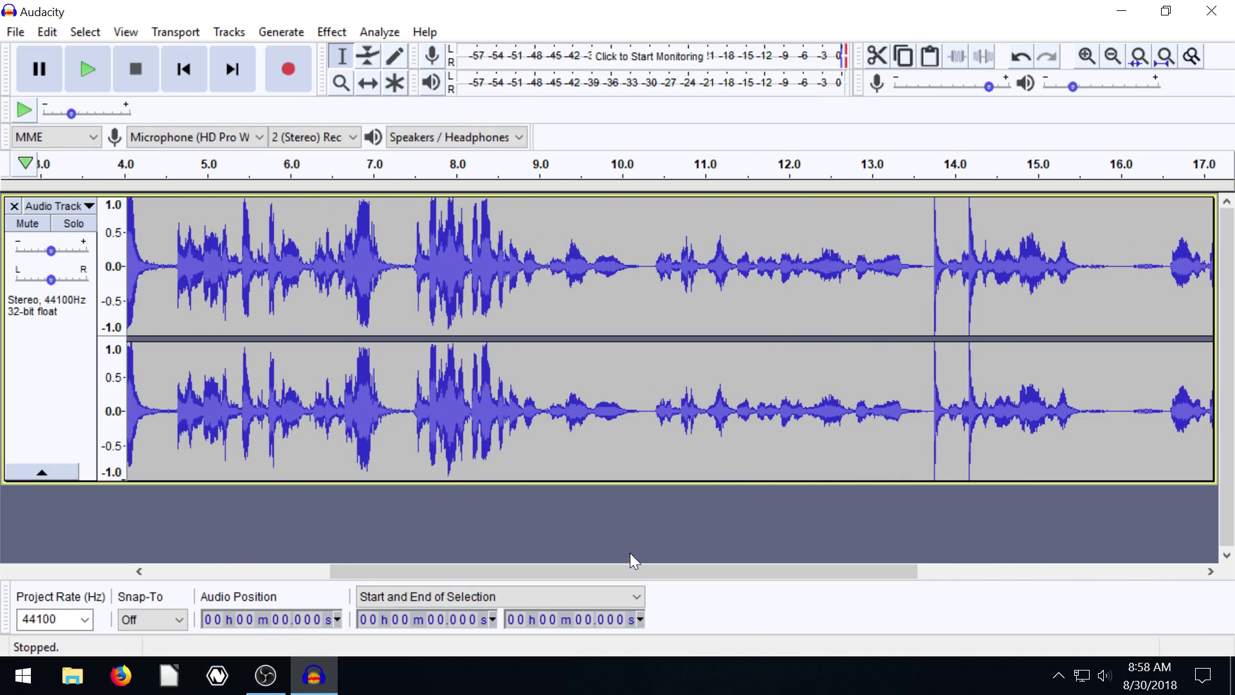
pyautogui.moveTo(631, 563); pyautogui.dragTo(268, 523)
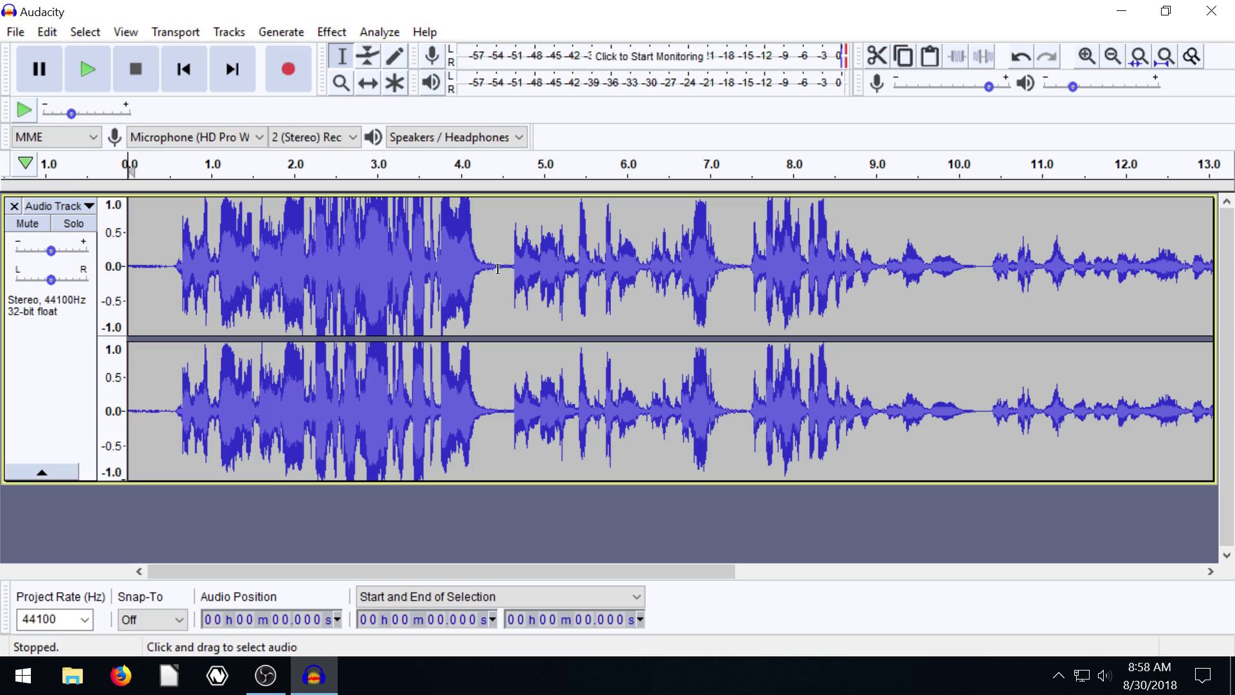
pyautogui.moveTo(498, 268); pyautogui.dragTo(577, 269)
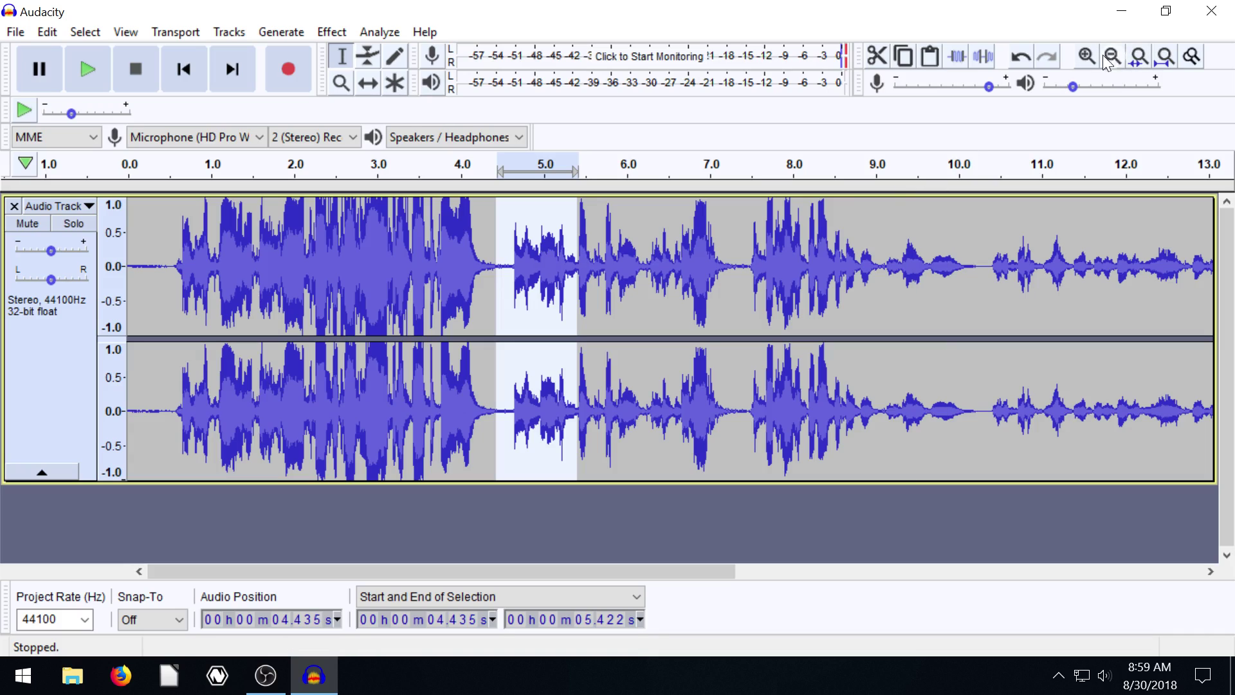
pyautogui.click(1139, 63)
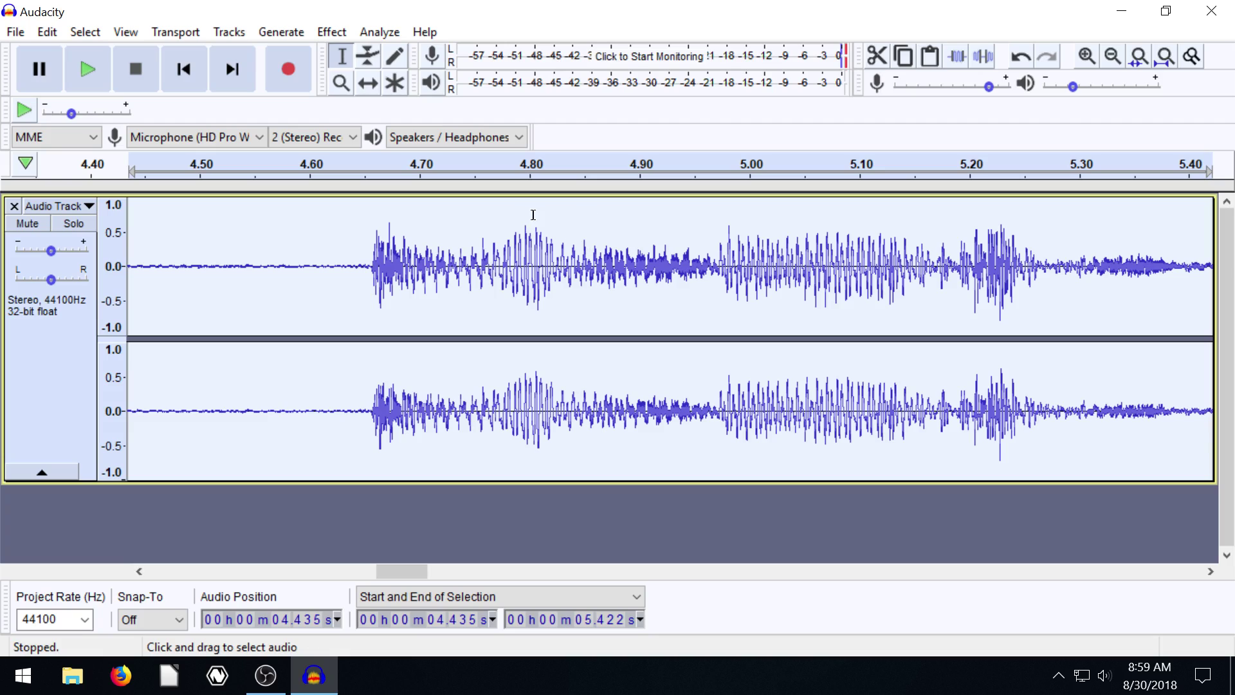
# Examine the peaks of the loud speech between about 2.856 s and 2.985 s, and return to the full recording.
pyautogui.moveTo(412, 570); pyautogui.dragTo(308, 562)
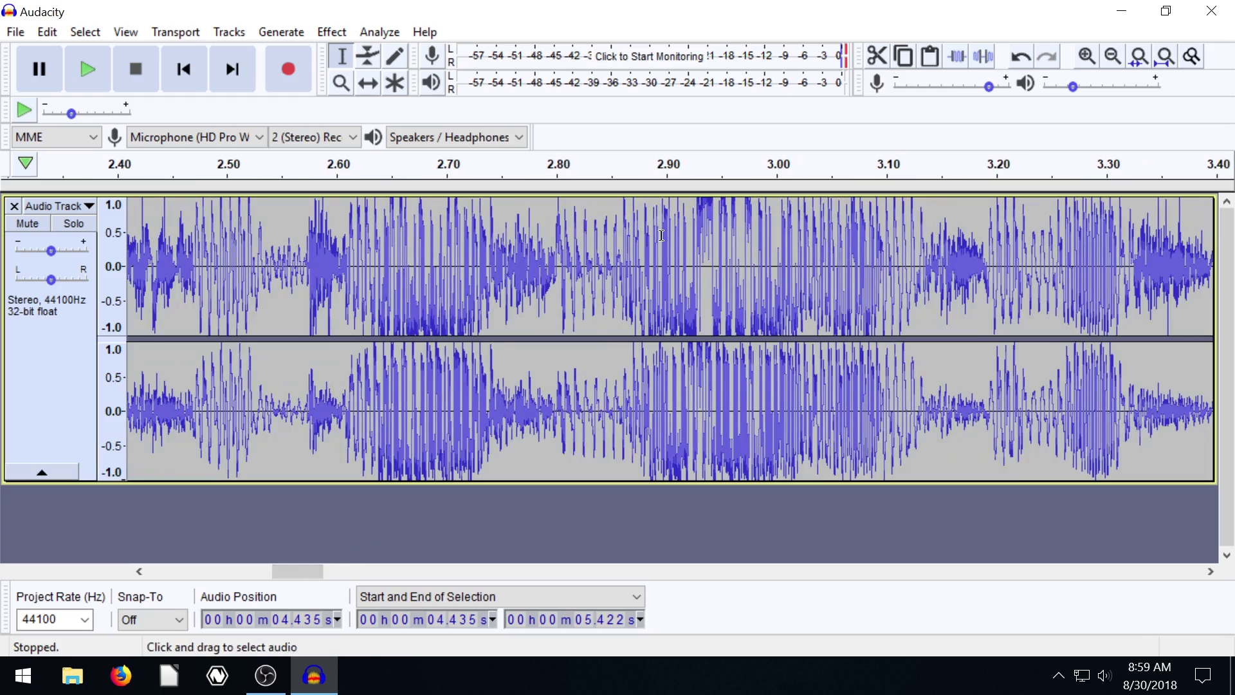
pyautogui.moveTo(661, 236); pyautogui.dragTo(957, 257)
pyautogui.click(604, 264)
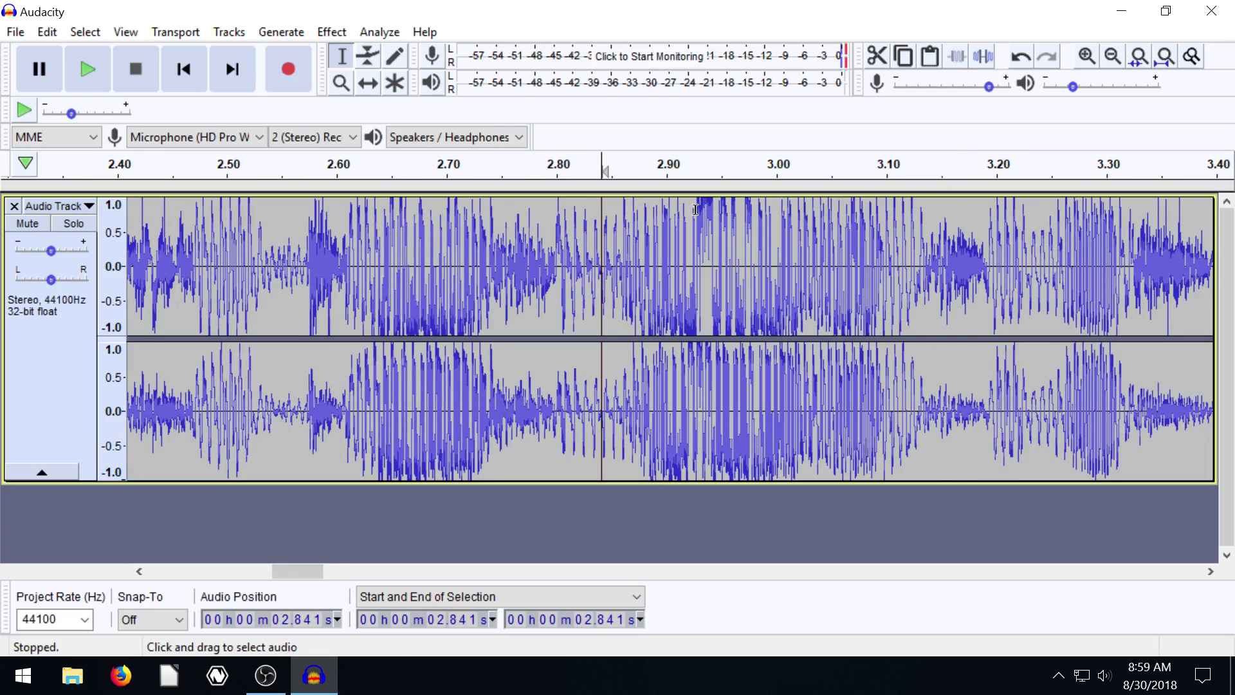
pyautogui.moveTo(618, 251); pyautogui.dragTo(760, 254)
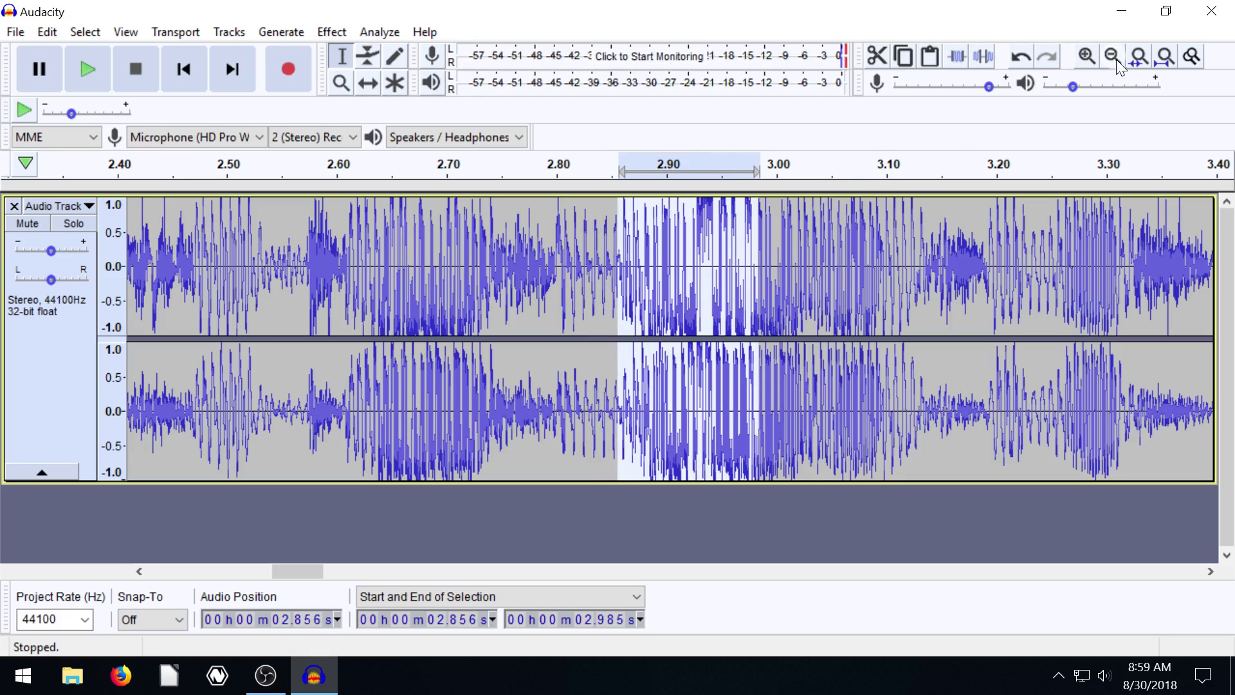
pyautogui.click(1138, 58)
pyautogui.click(781, 227)
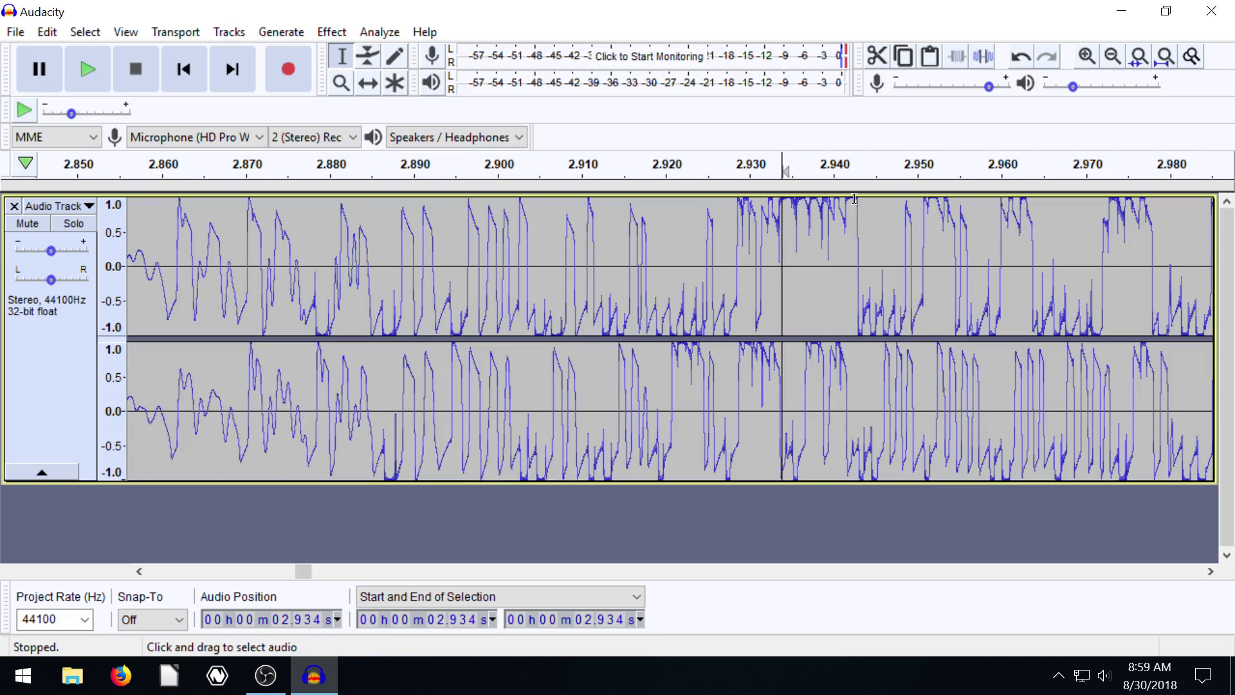
pyautogui.click(1166, 58)
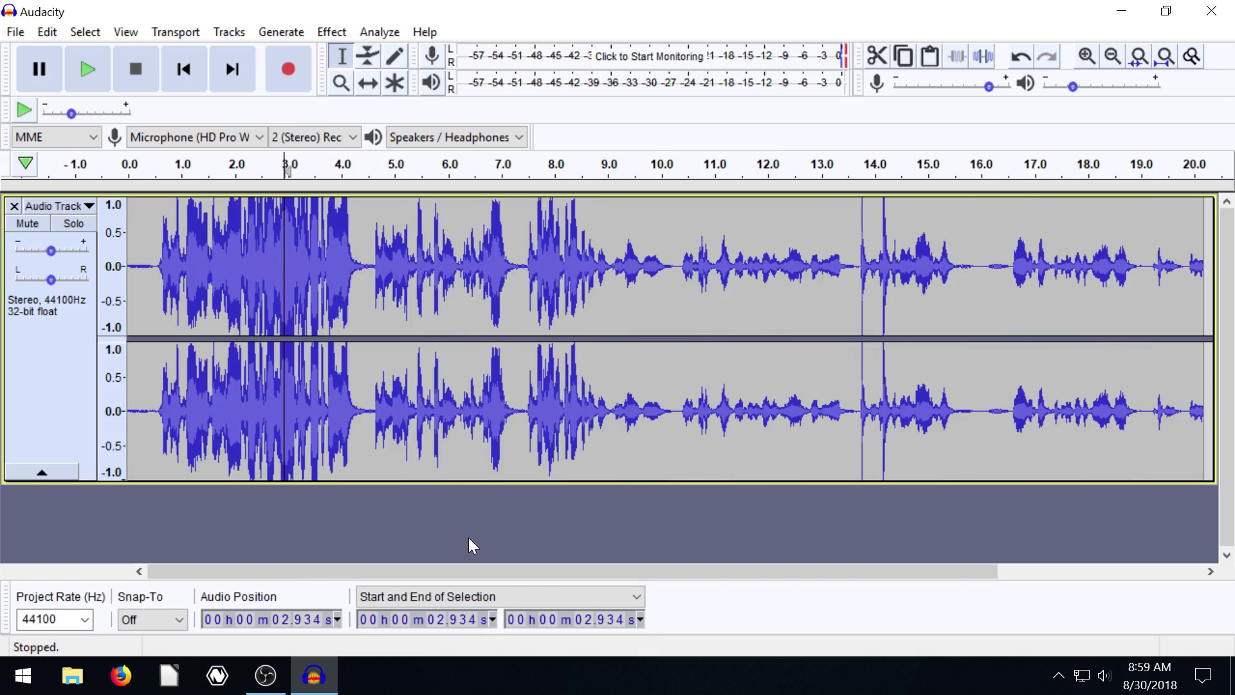
# Play back the recording from its start for a moment and stop it.
pyautogui.click(187, 73)
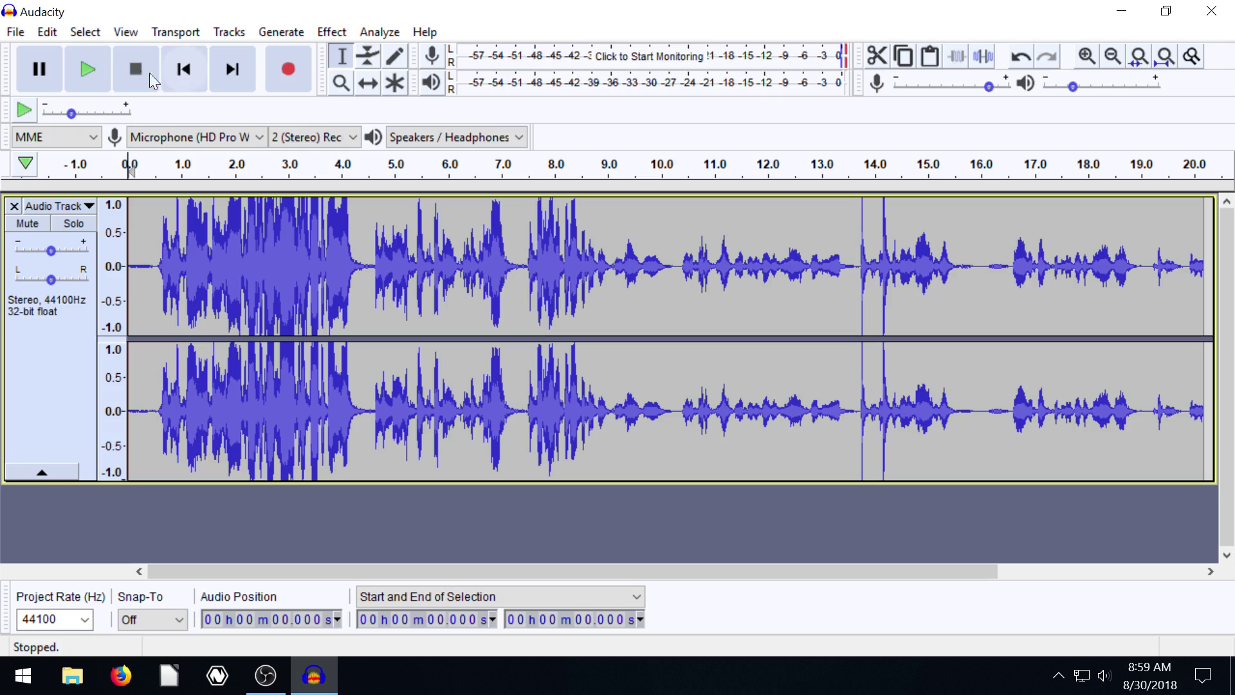
pyautogui.click(97, 72)
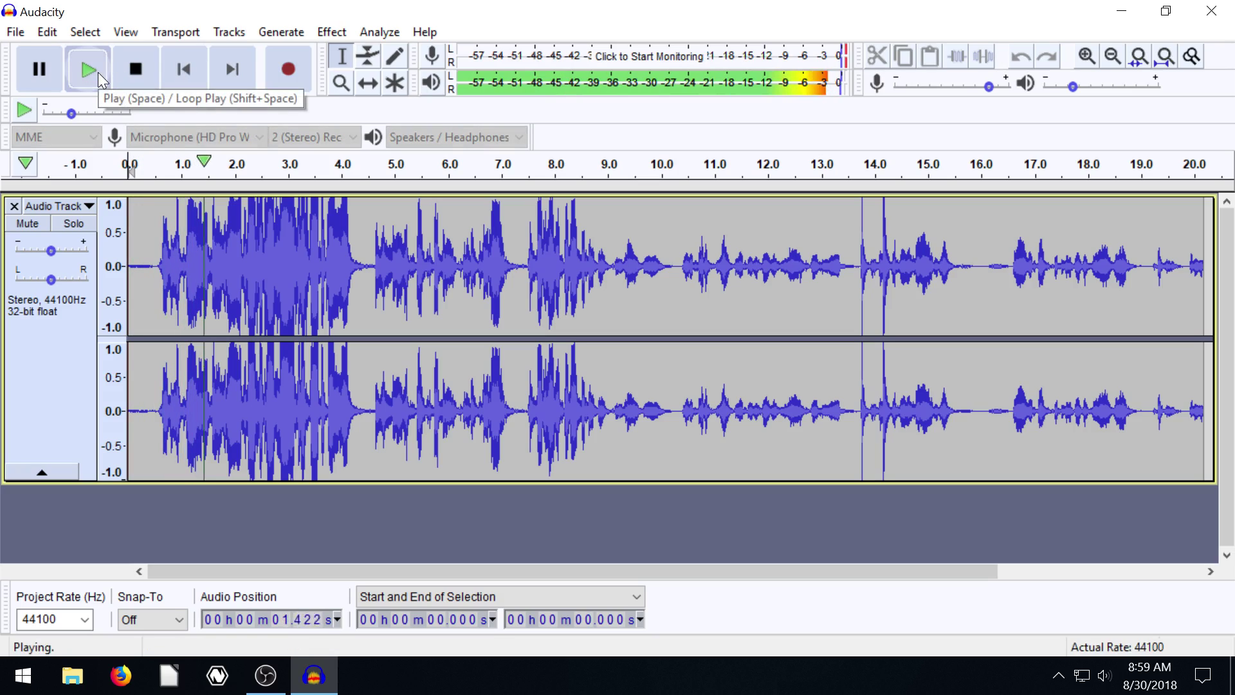
pyautogui.click(136, 72)
# Play the loud section twice from about 1.646 s, stopping after each listen.
pyautogui.click(216, 220)
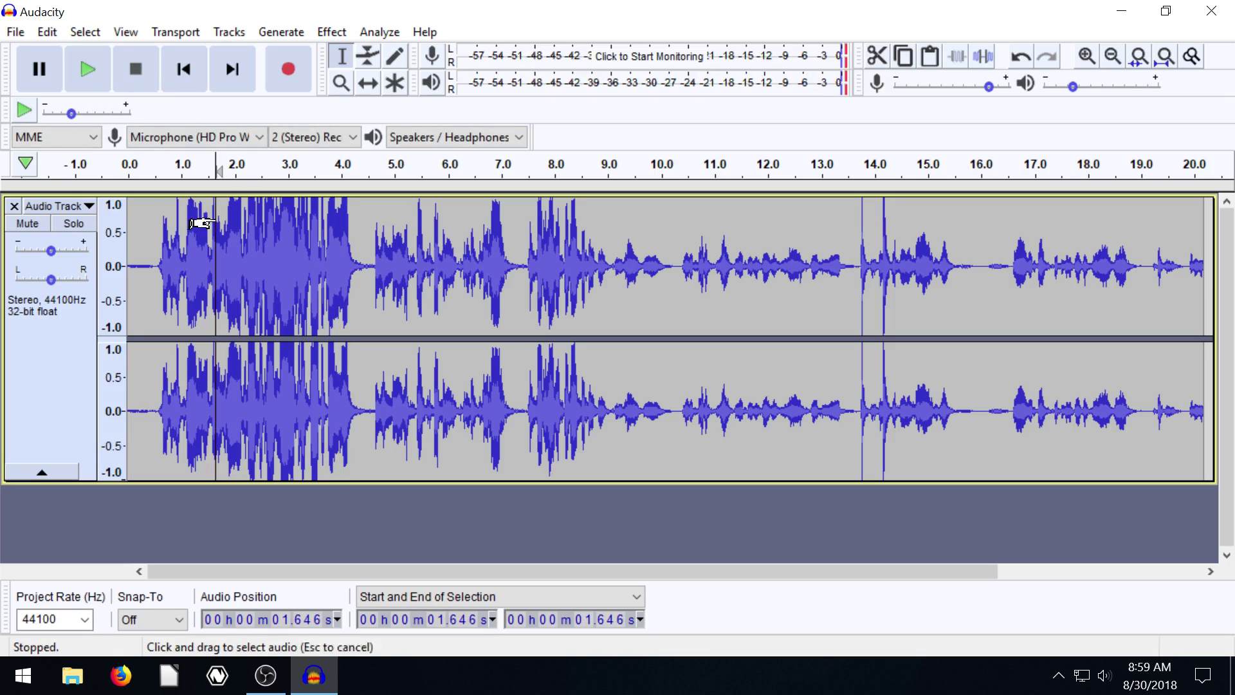
pyautogui.click(90, 64)
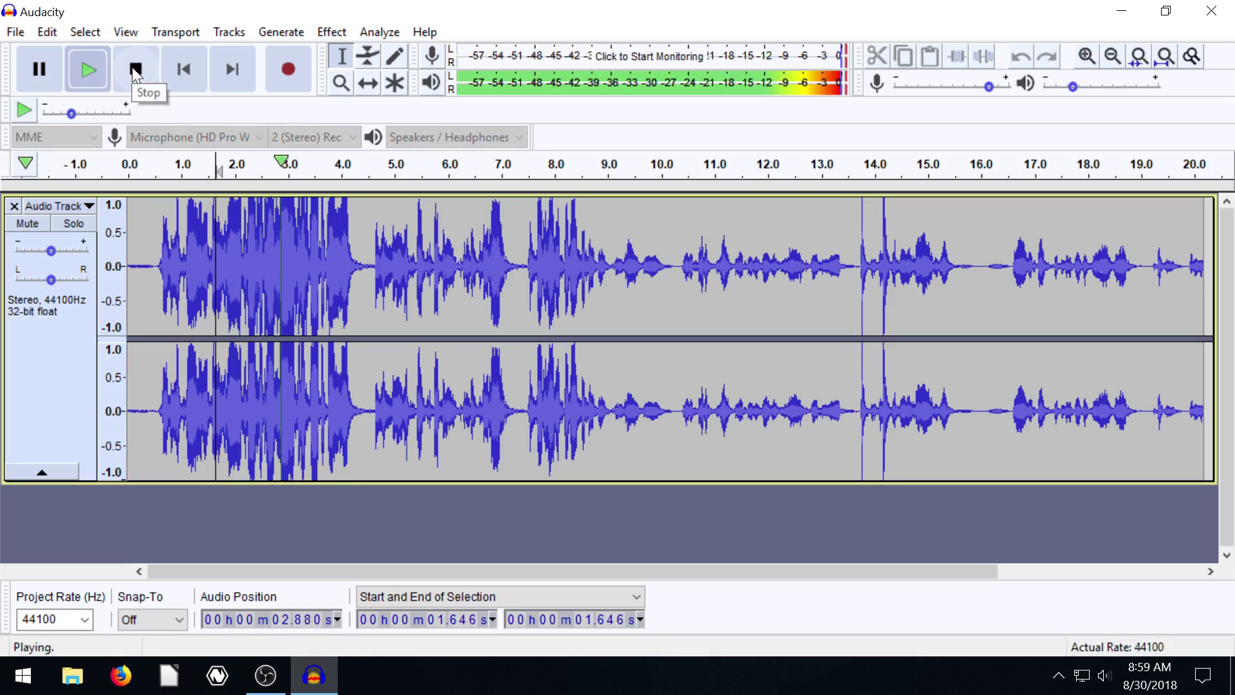
pyautogui.click(136, 68)
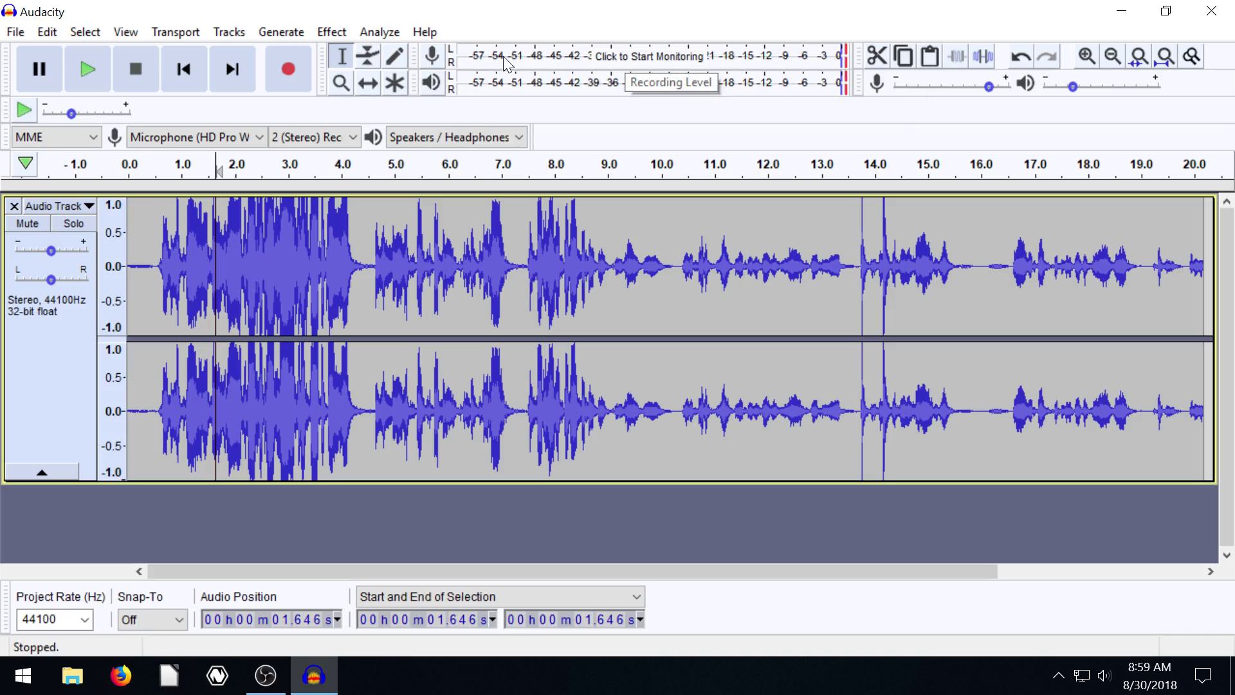
pyautogui.click(87, 69)
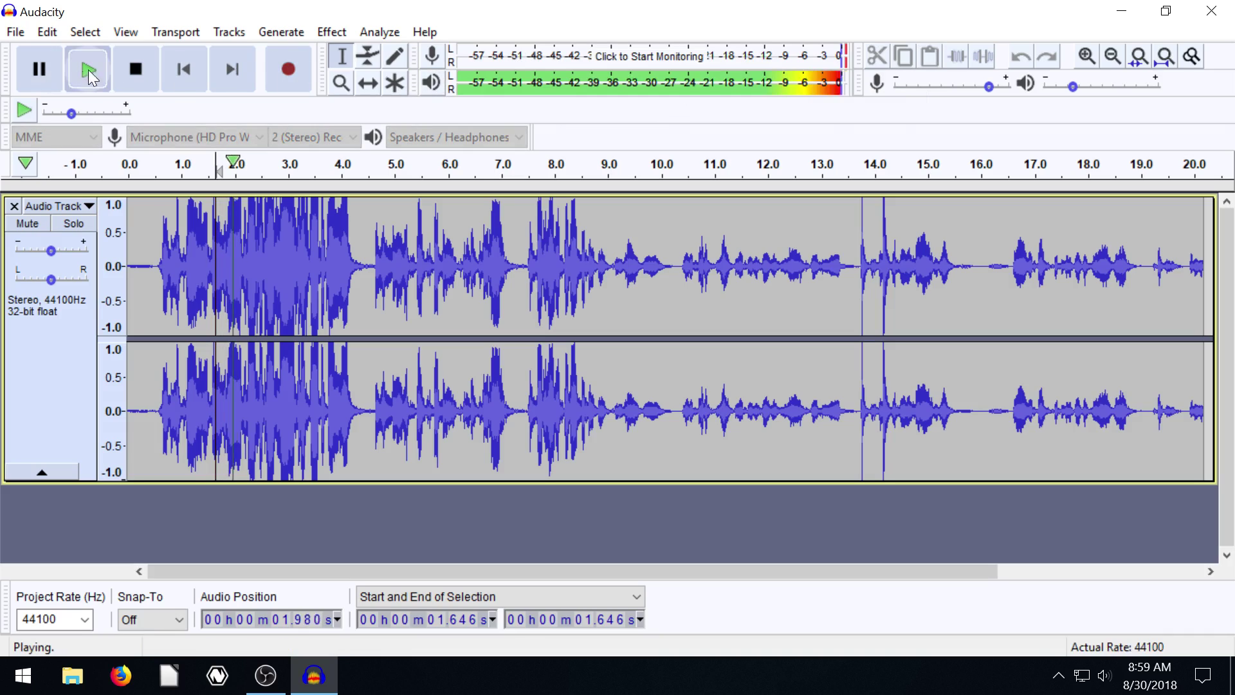
pyautogui.click(144, 71)
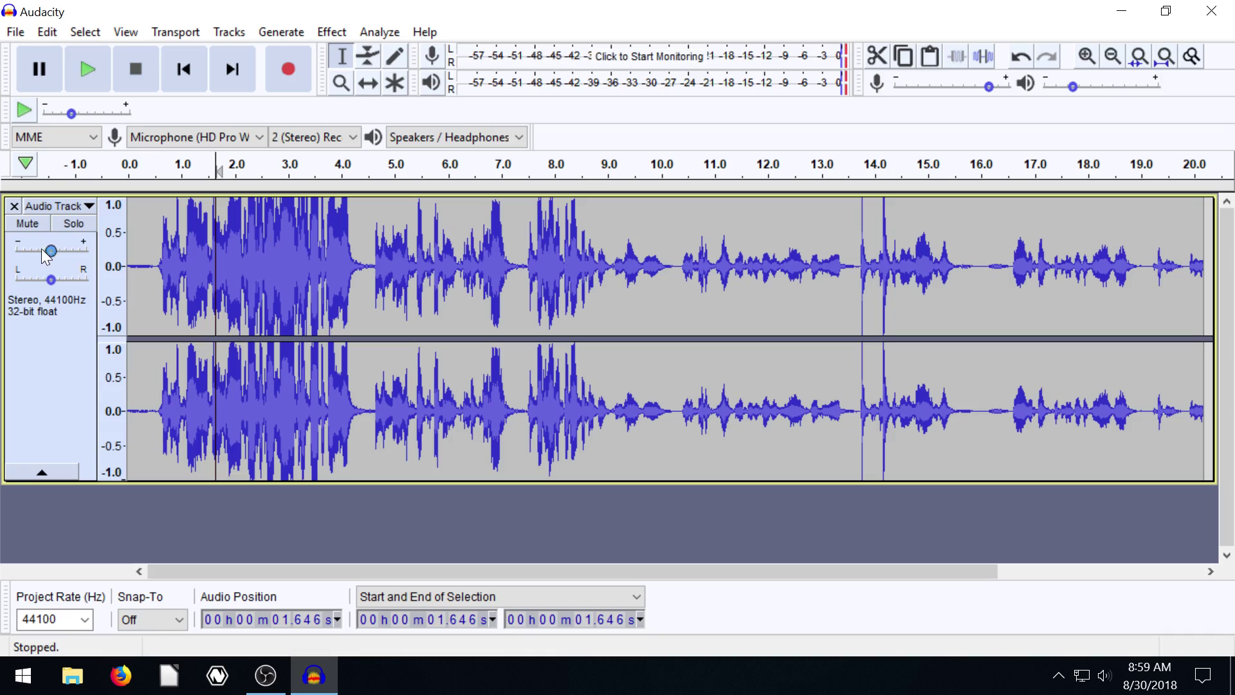
# Set the track gain to its minimum and play the loud section from about 1.683 s.
pyautogui.moveTo(51, 255); pyautogui.dragTo(16, 251)
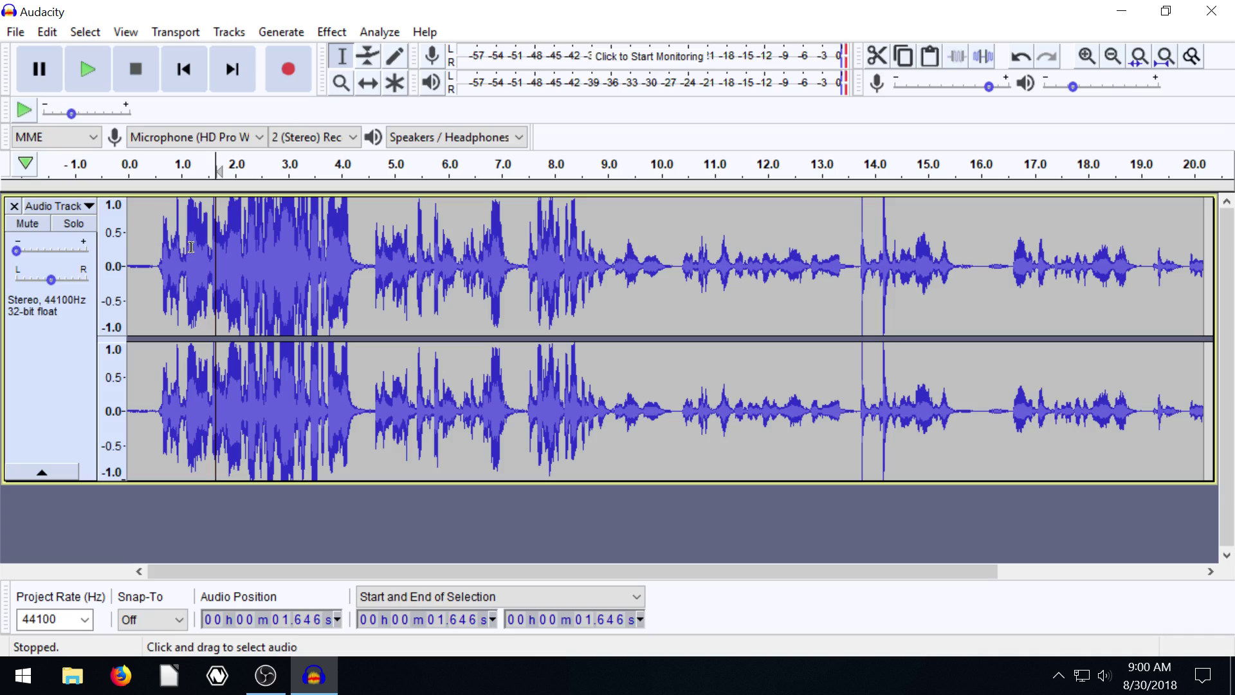
pyautogui.click(217, 250)
pyautogui.click(82, 72)
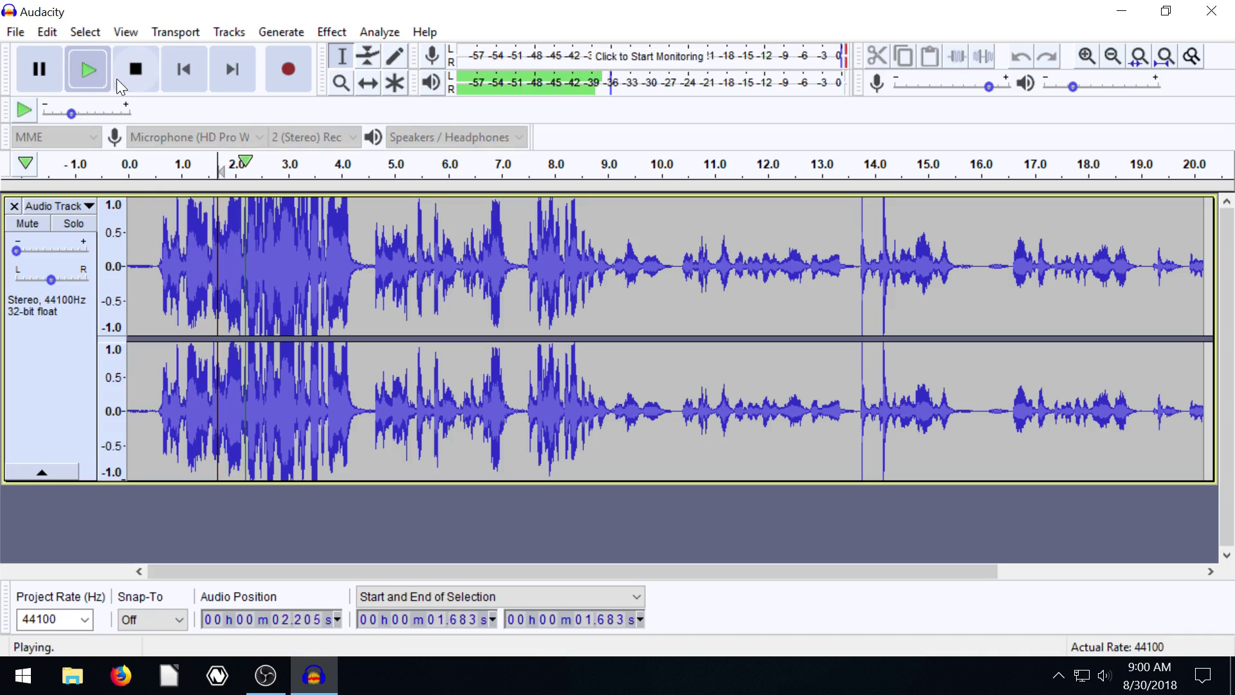
pyautogui.click(133, 71)
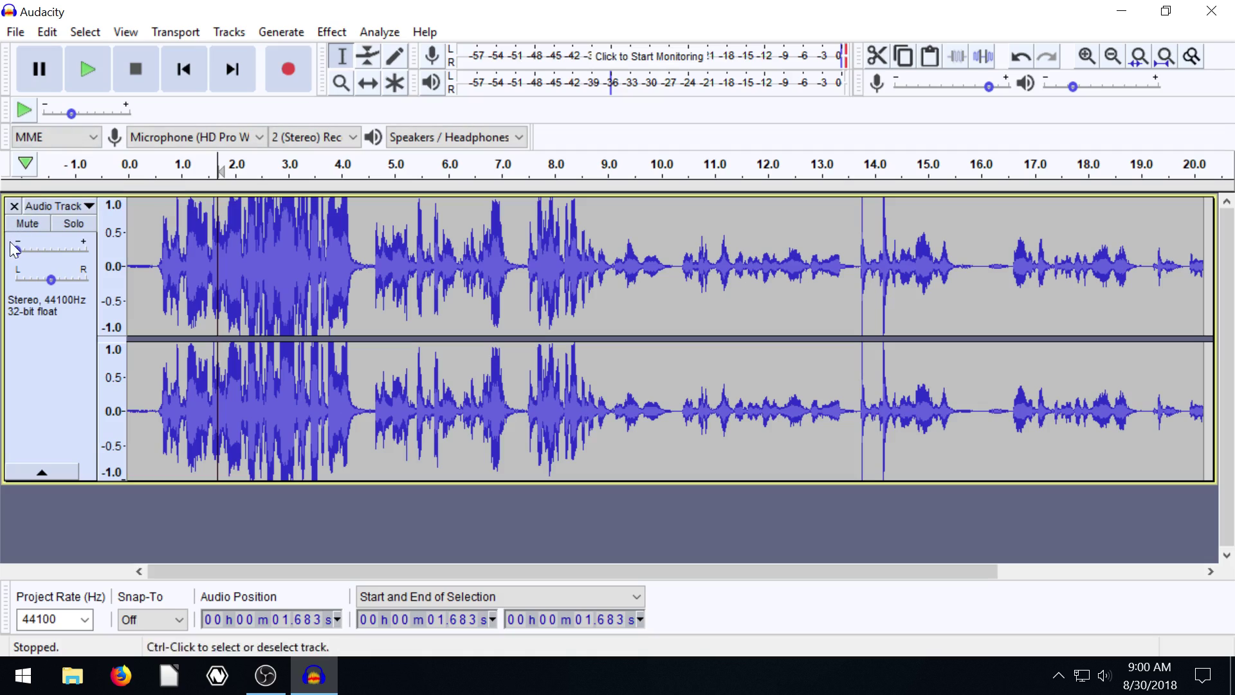
# Raise the track gain about halfway from minimum to centre and play the recording from about 1.194 s.
pyautogui.moveTo(15, 250); pyautogui.dragTo(32, 250)
pyautogui.click(191, 270)
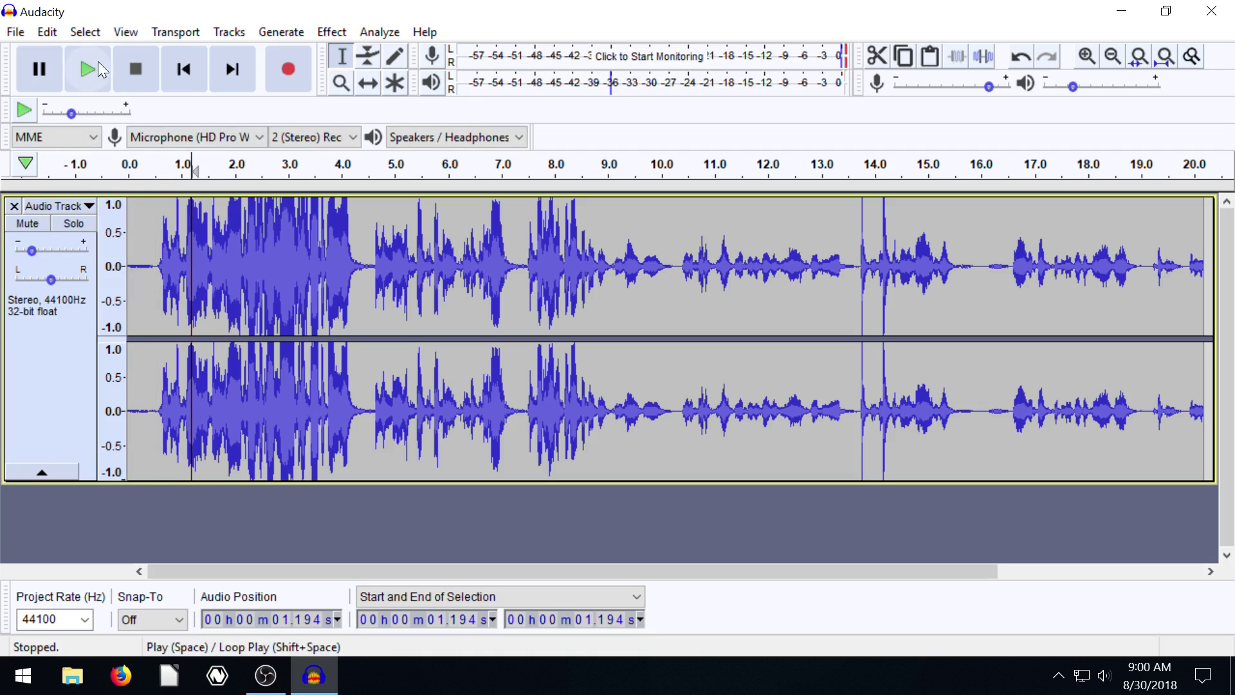
pyautogui.click(98, 62)
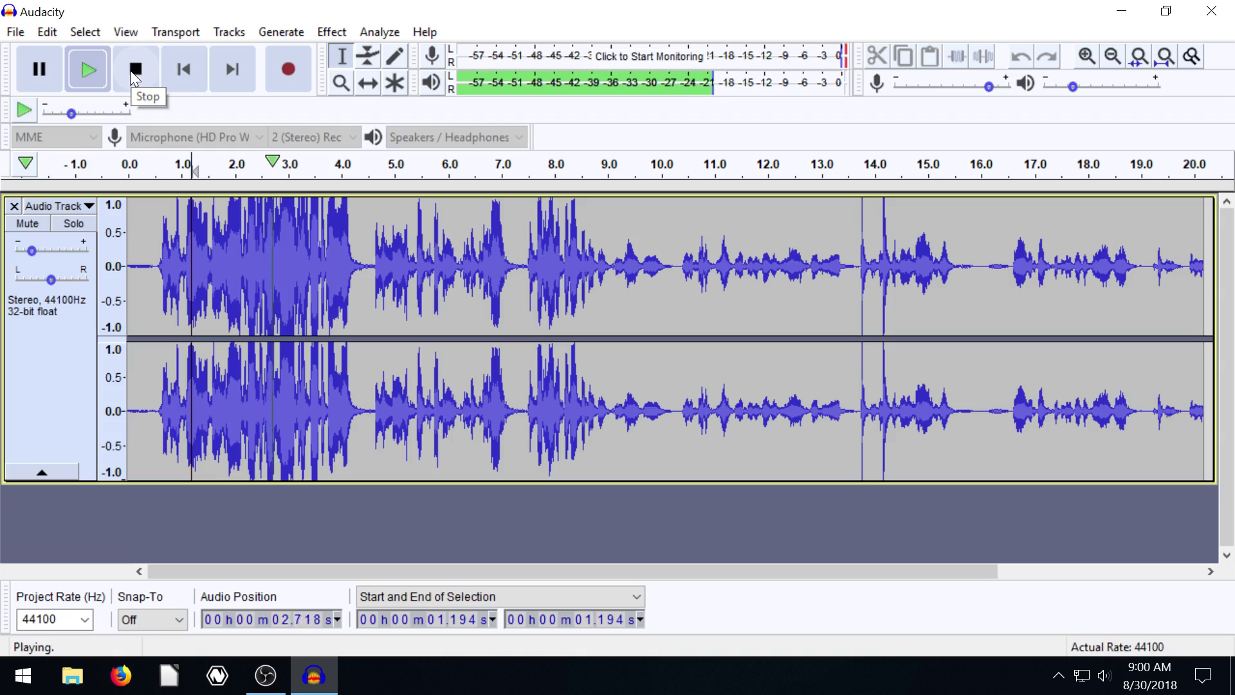
pyautogui.click(131, 72)
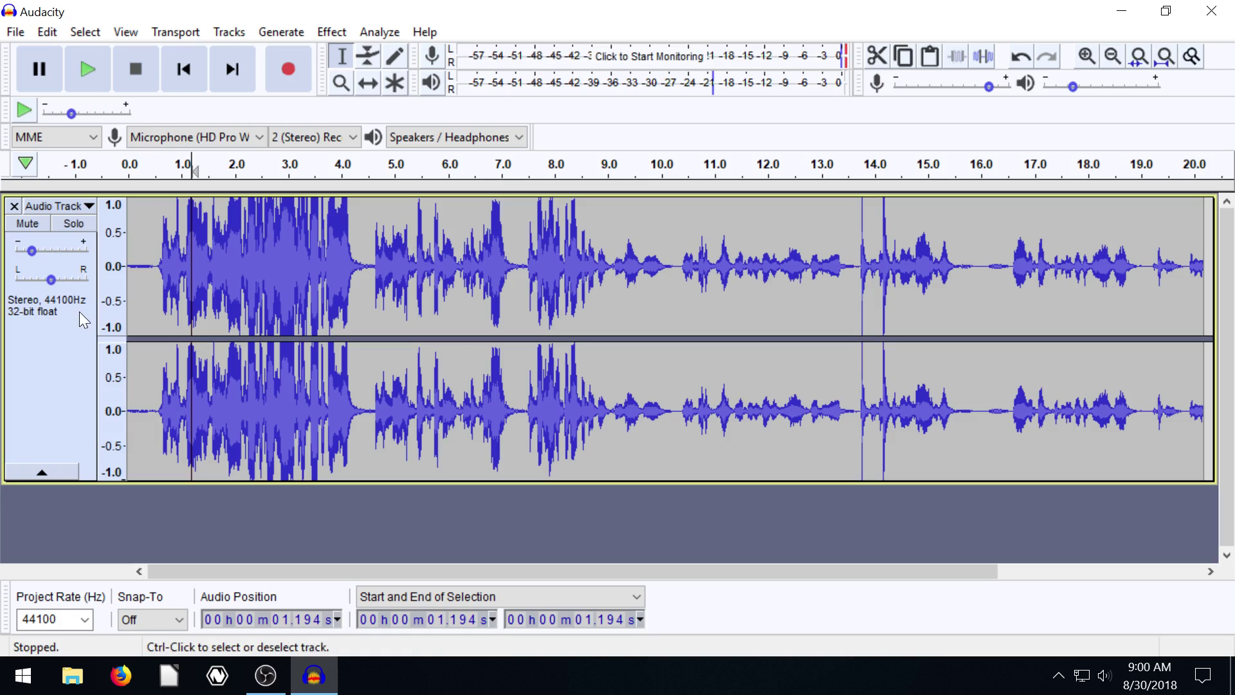
# Readjust the track gain to moderately below centre and play the recording from about 0.923 s.
pyautogui.moveTo(29, 254); pyautogui.dragTo(57, 253)
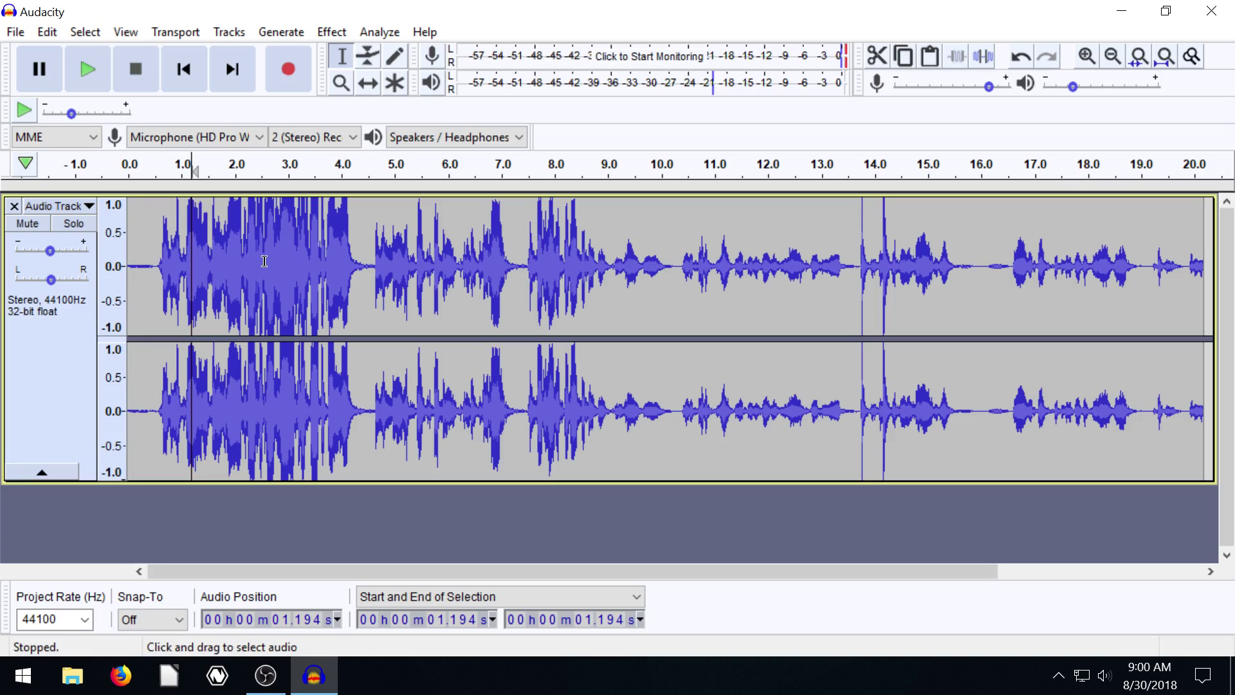
pyautogui.moveTo(257, 267); pyautogui.dragTo(263, 267)
pyautogui.moveTo(47, 257)
pyautogui.click(178, 270)
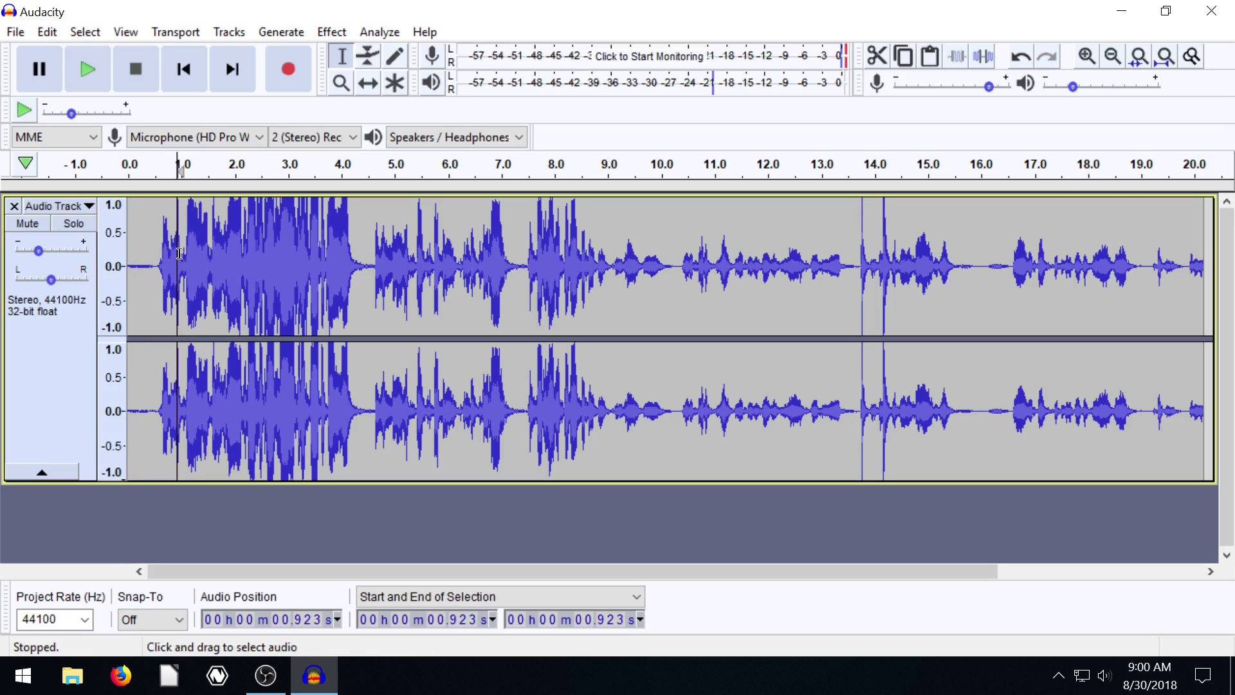
pyautogui.click(88, 69)
pyautogui.moveTo(51, 280)
pyautogui.mouseDown()
pyautogui.moveTo(17, 282)
pyautogui.moveTo(114, 280)
pyautogui.moveTo(51, 281)
pyautogui.mouseUp()
pyautogui.click(152, 68)
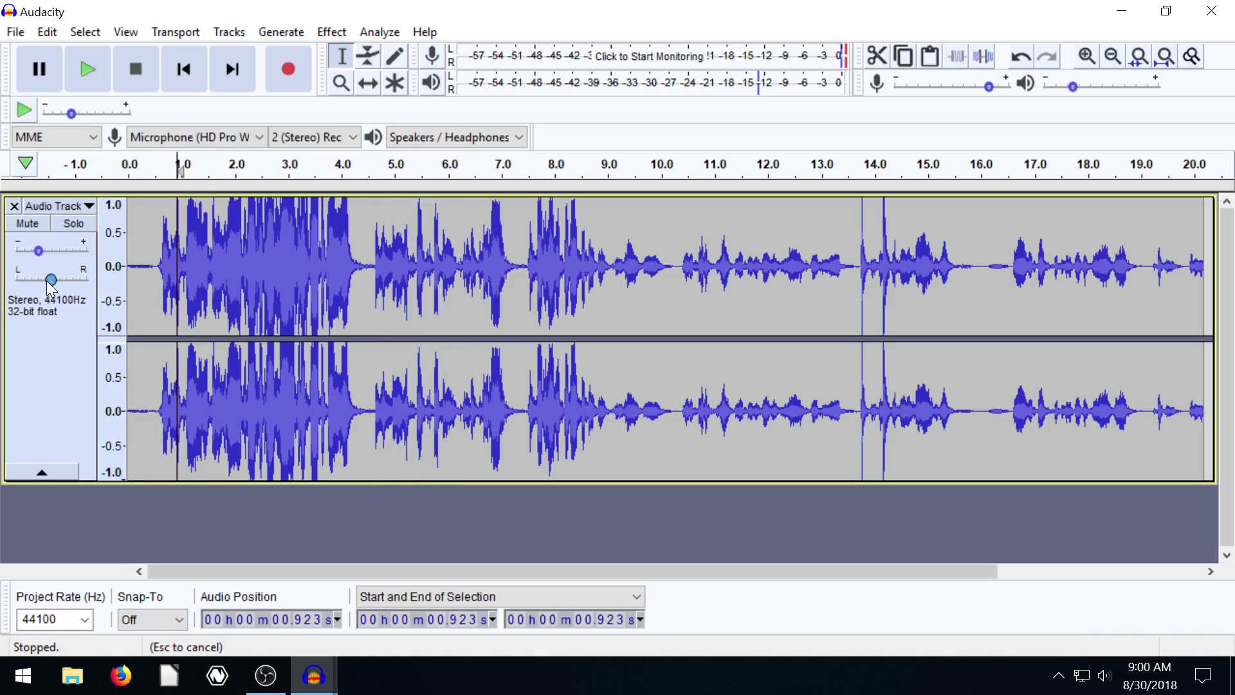
# Record two short clips onto the end of the existing track, stopping and returning to the start between them.
pyautogui.click(285, 73)
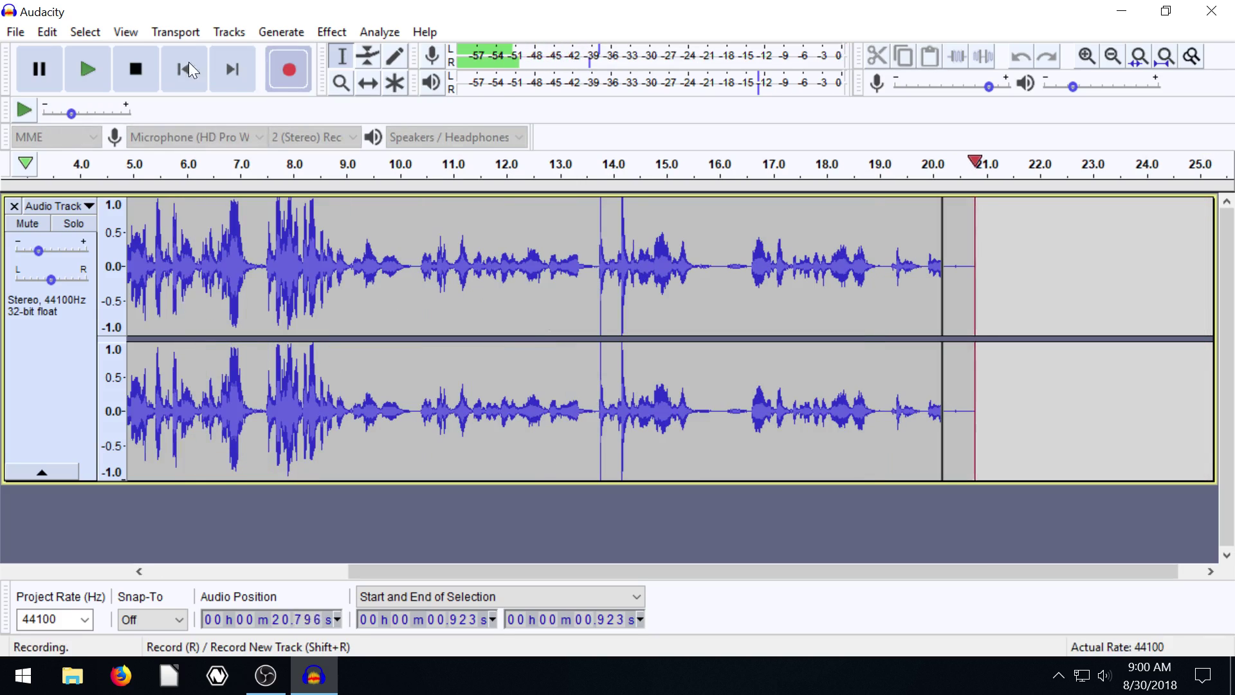
pyautogui.click(149, 67)
pyautogui.click(182, 72)
pyautogui.click(280, 73)
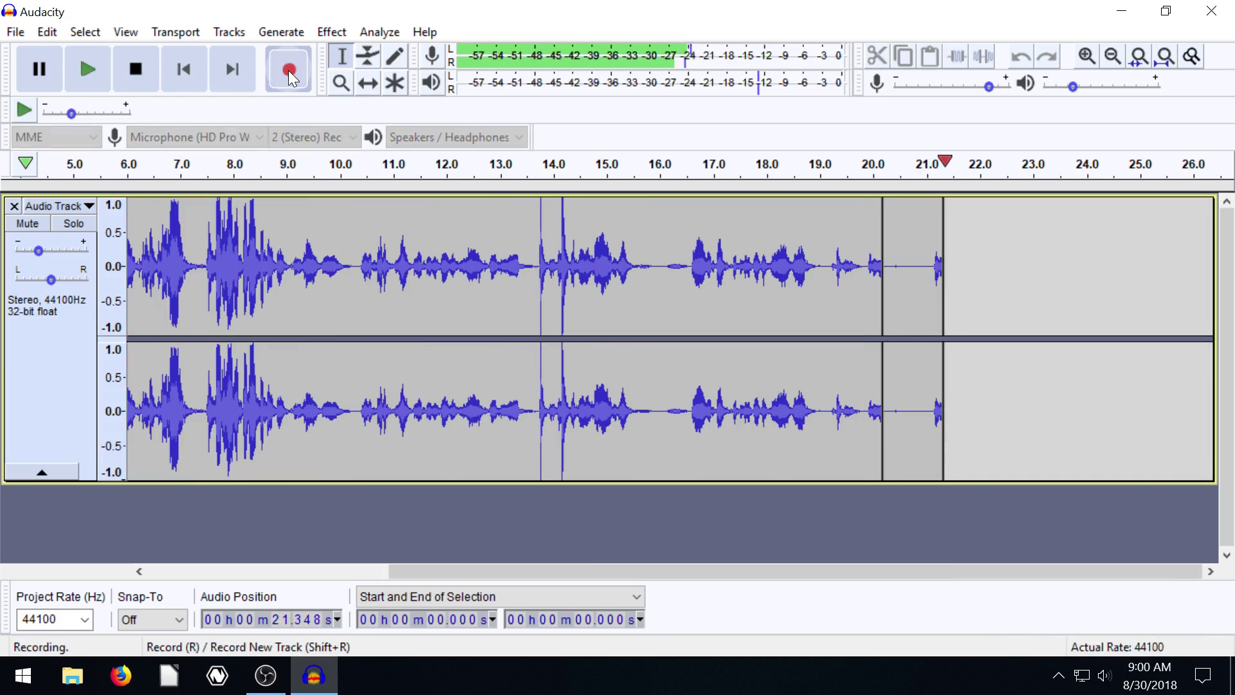
pyautogui.click(132, 69)
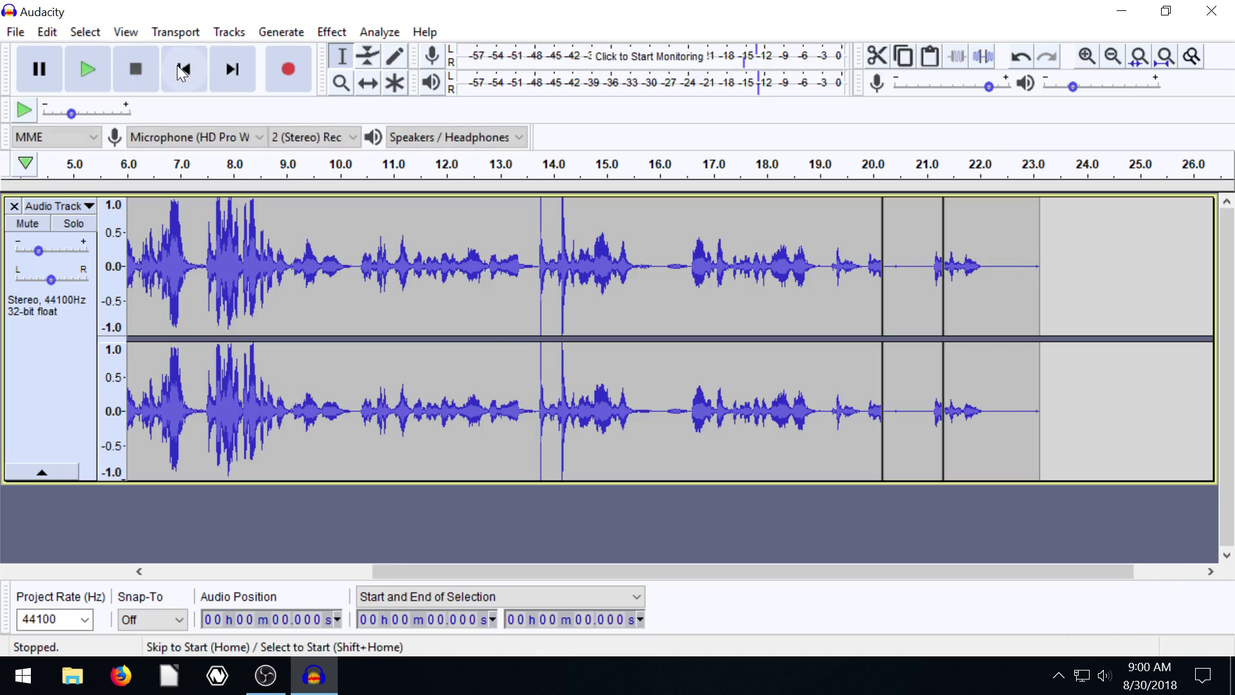
# Return to the track start, record one more short clip on the same track, and stop the recording.
pyautogui.click(183, 68)
pyautogui.click(289, 70)
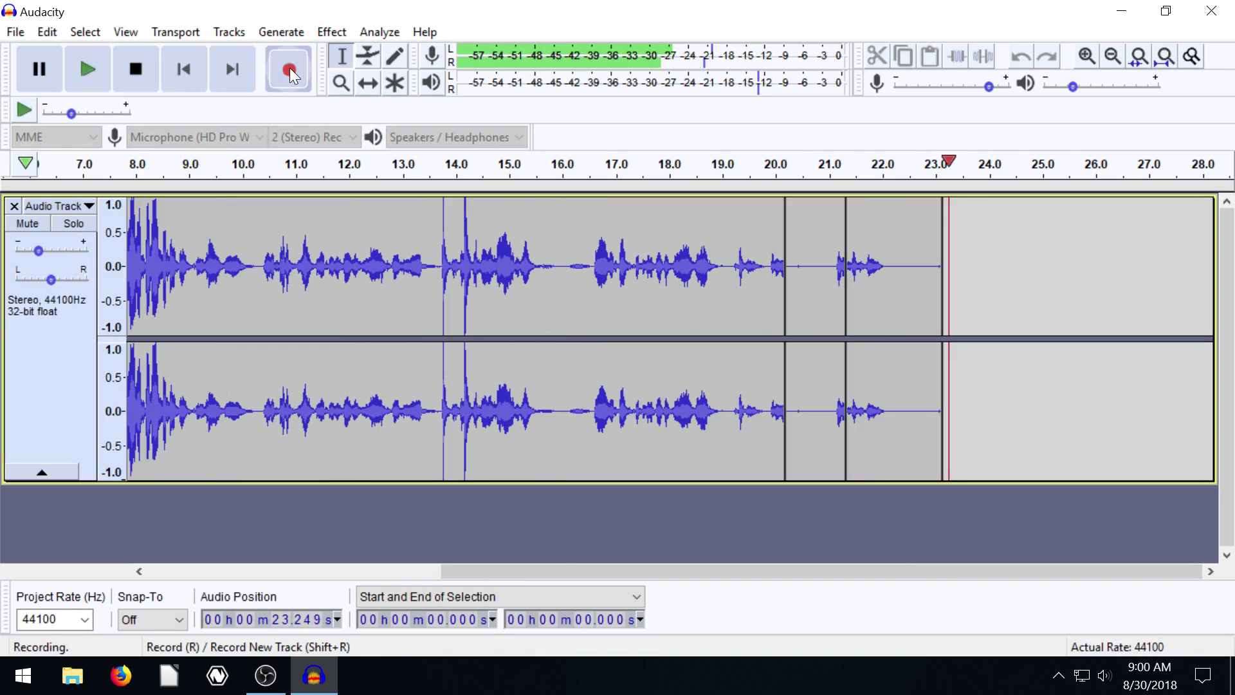
pyautogui.click(126, 68)
pyautogui.moveTo(446, 570); pyautogui.dragTo(164, 564)
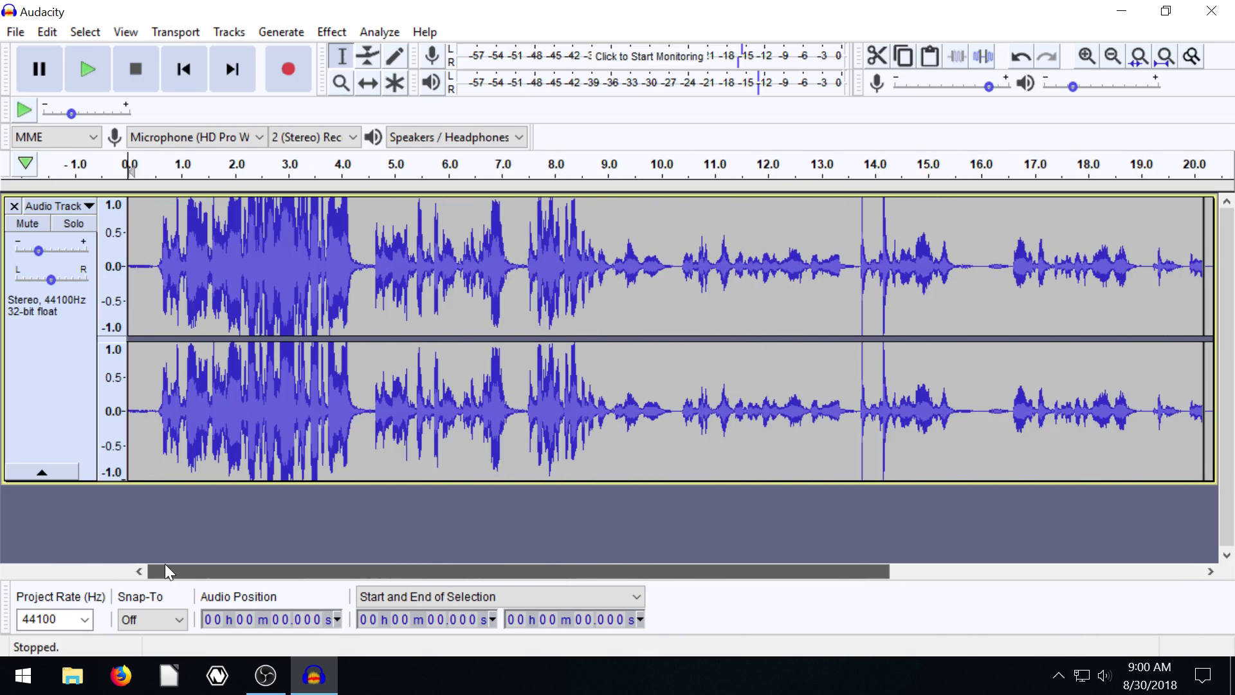
# Add a new, empty stereo track to the project.
pyautogui.click(8, 31)
pyautogui.moveTo(39, 36)
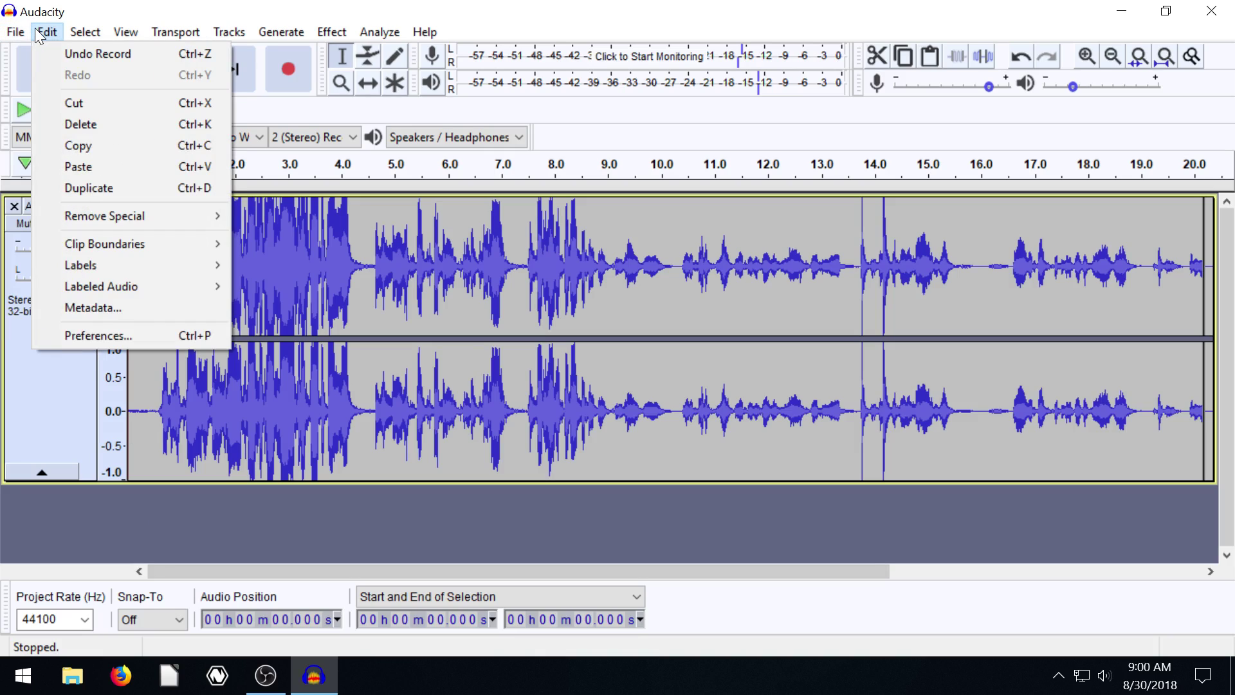
pyautogui.moveTo(82, 37)
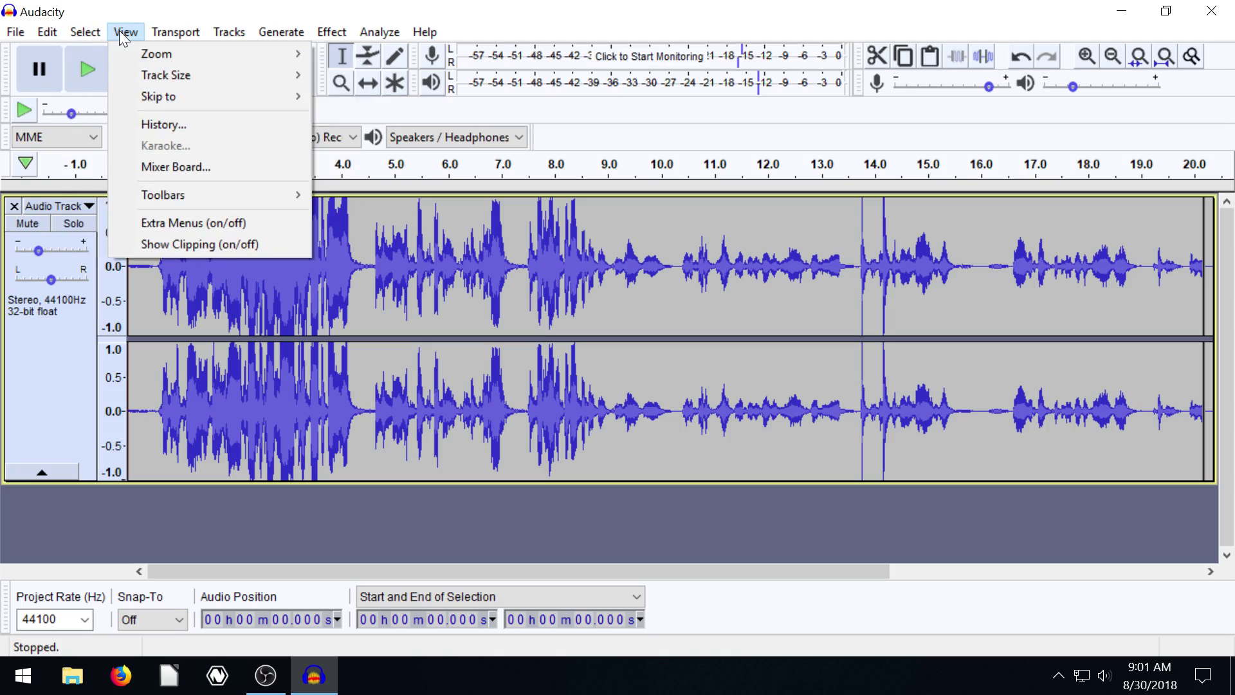
pyautogui.moveTo(227, 34)
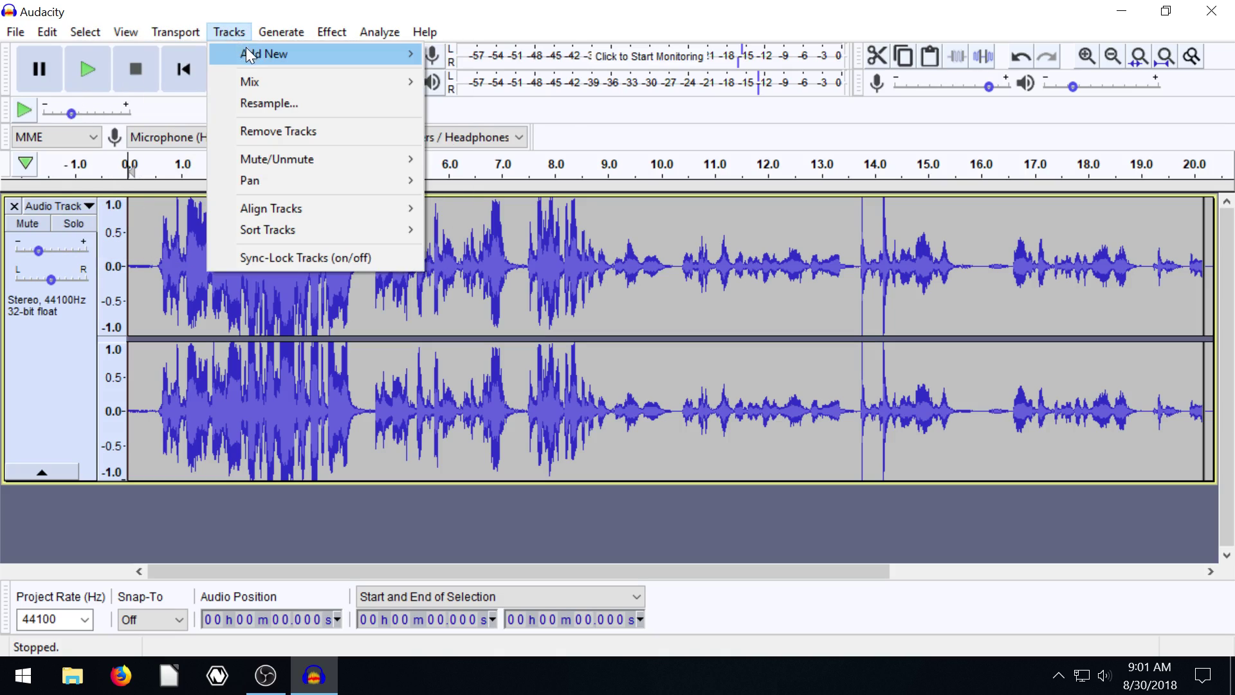
pyautogui.moveTo(254, 51)
pyautogui.click(459, 76)
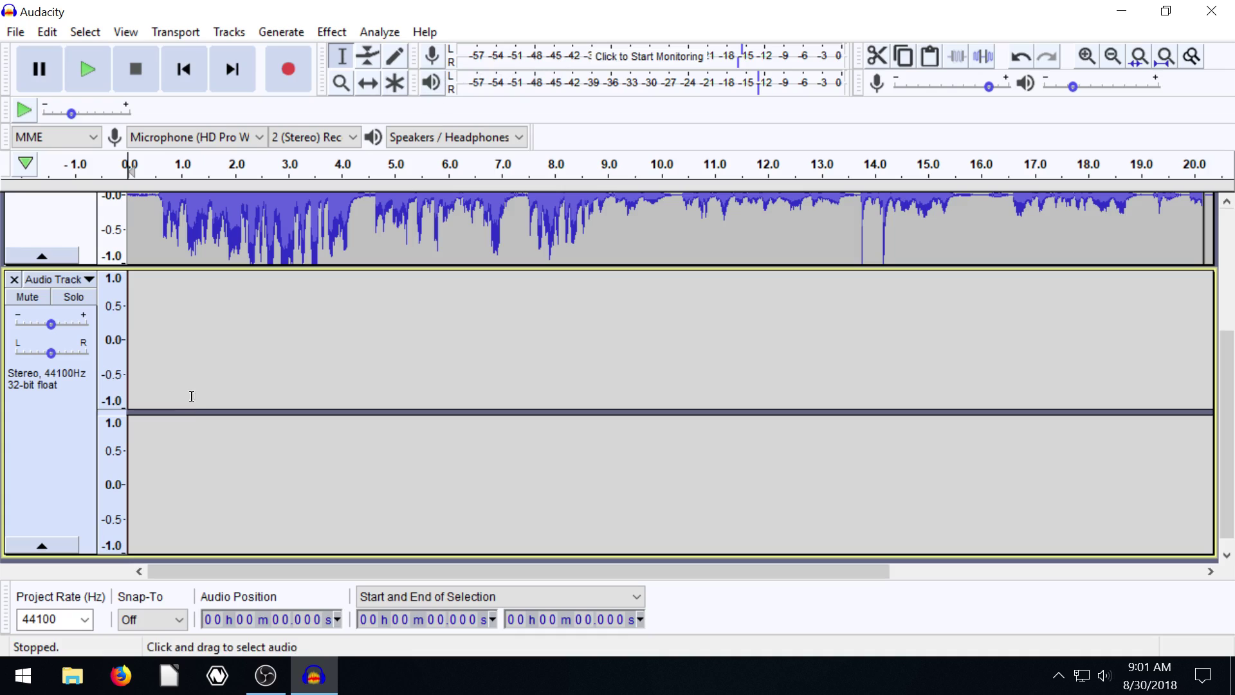
# Place the cursor at about 0.525 s in the new empty track and record a clip about 2 seconds long there.
pyautogui.click(222, 350)
pyautogui.scroll(4, 205, 351)
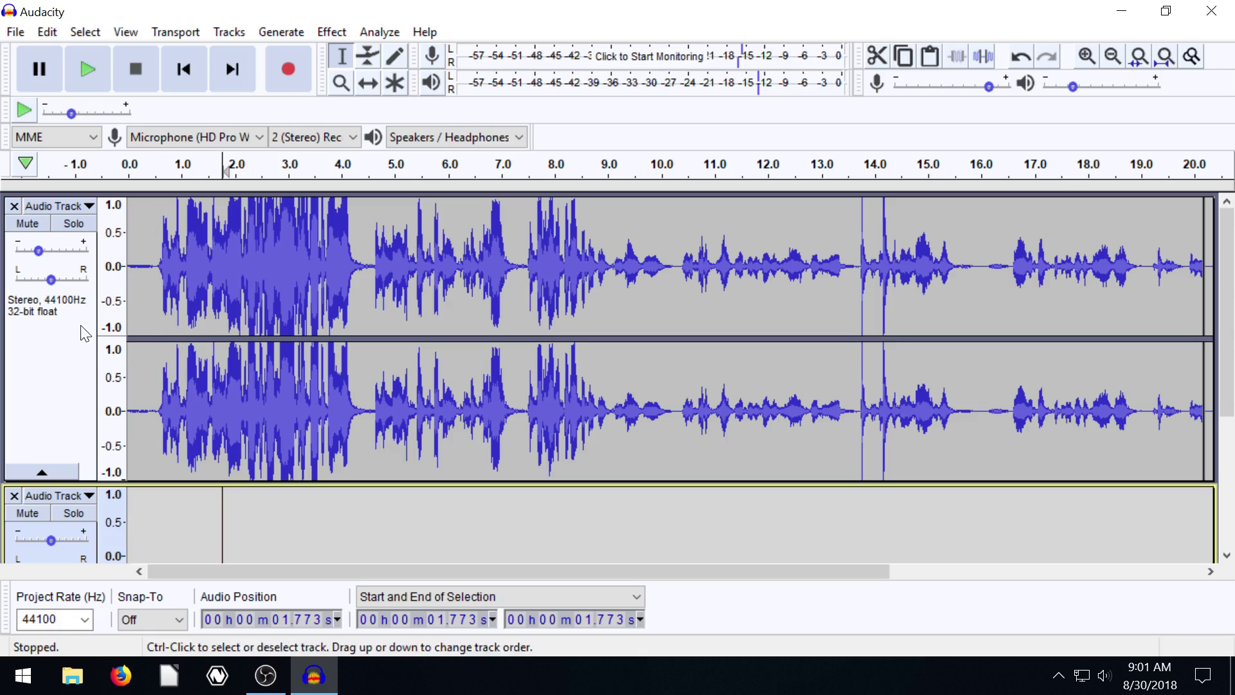
pyautogui.scroll(-3, 146, 359)
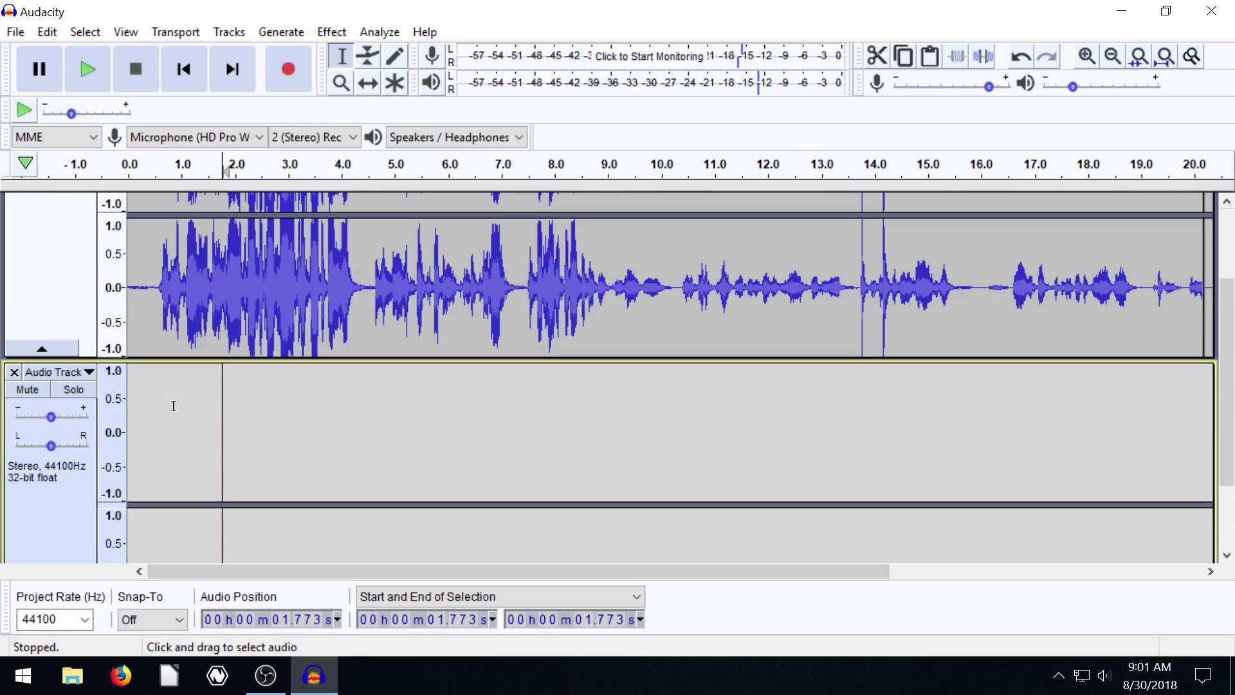
pyautogui.click(155, 414)
pyautogui.scroll(-2, 155, 414)
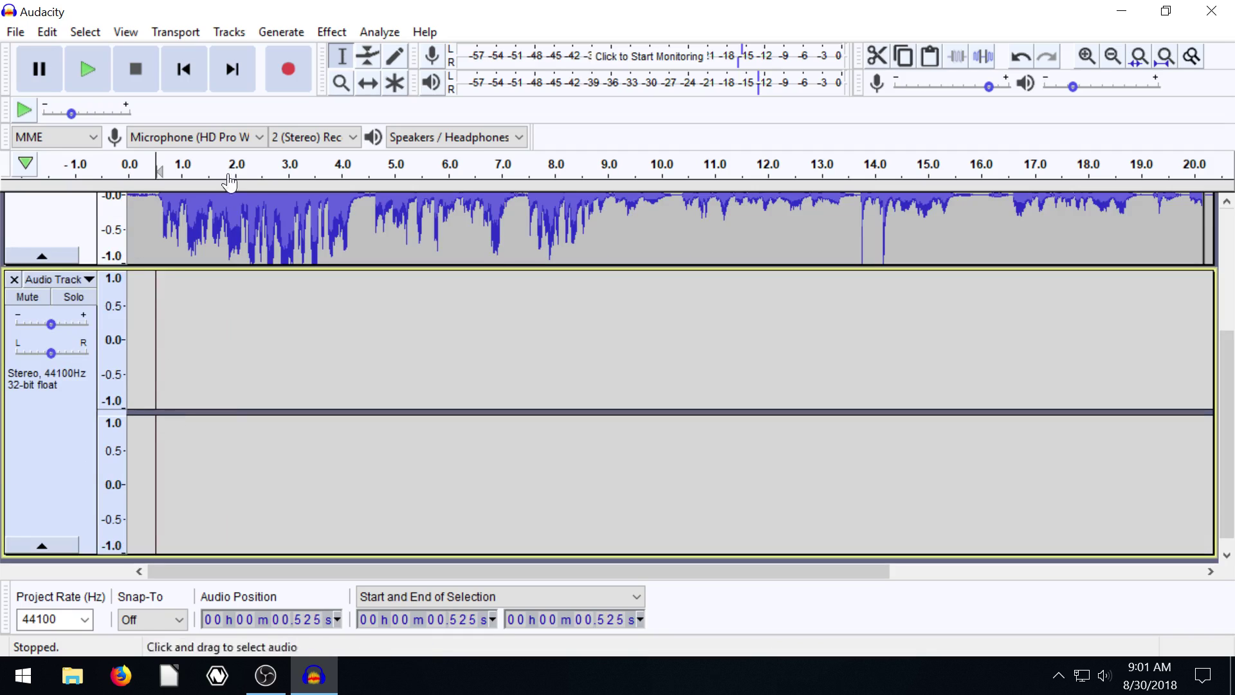
pyautogui.click(287, 85)
pyautogui.click(135, 69)
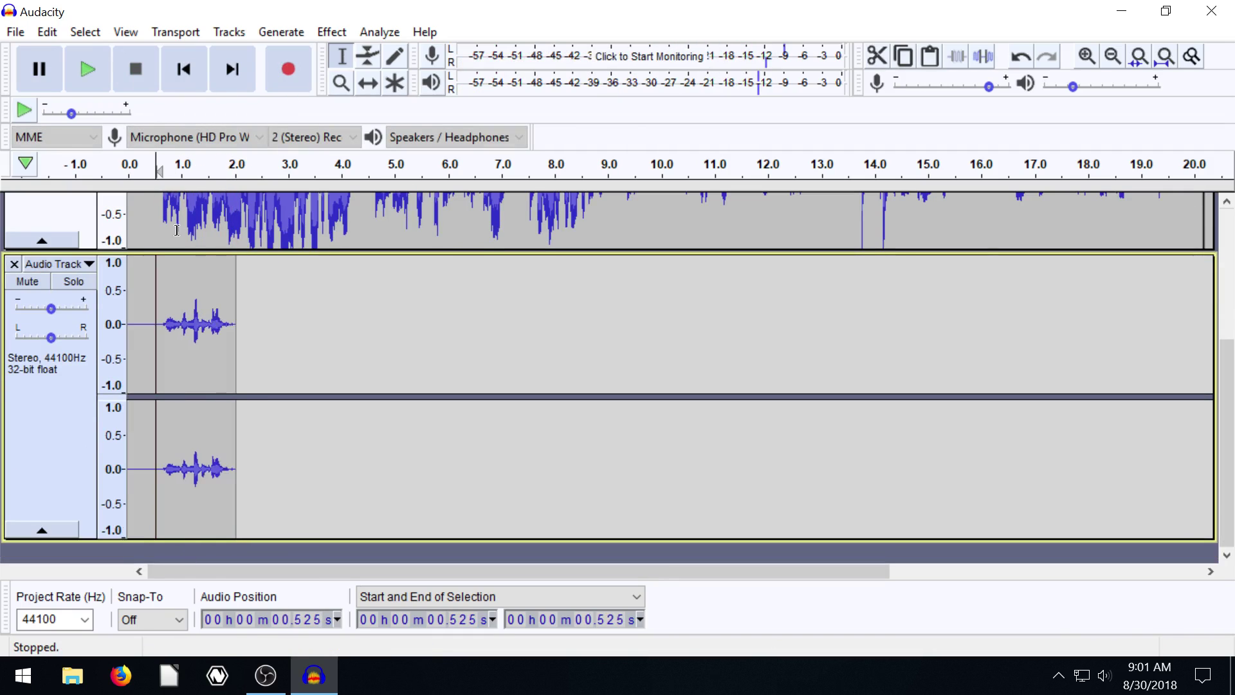
# Compare the two tracks and mute the first one, leaving only the new recording audible.
pyautogui.scroll(4, 195, 507)
pyautogui.scroll(-2, 195, 507)
pyautogui.scroll(2, 195, 507)
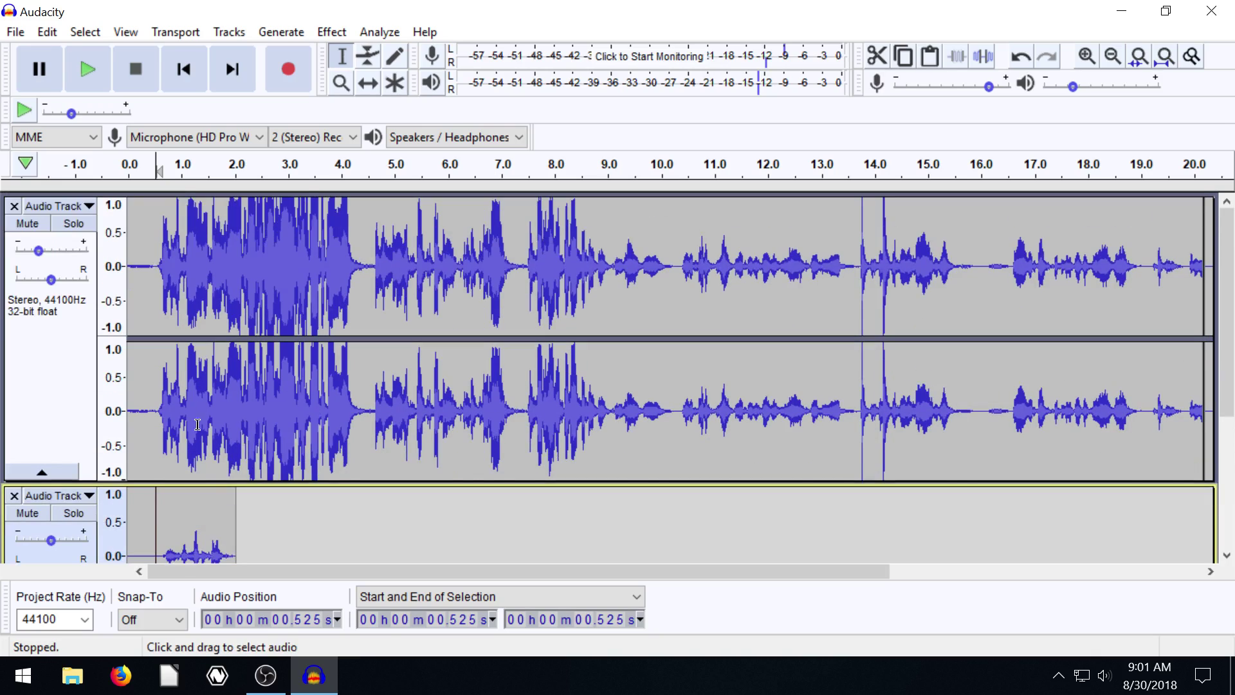
pyautogui.click(19, 226)
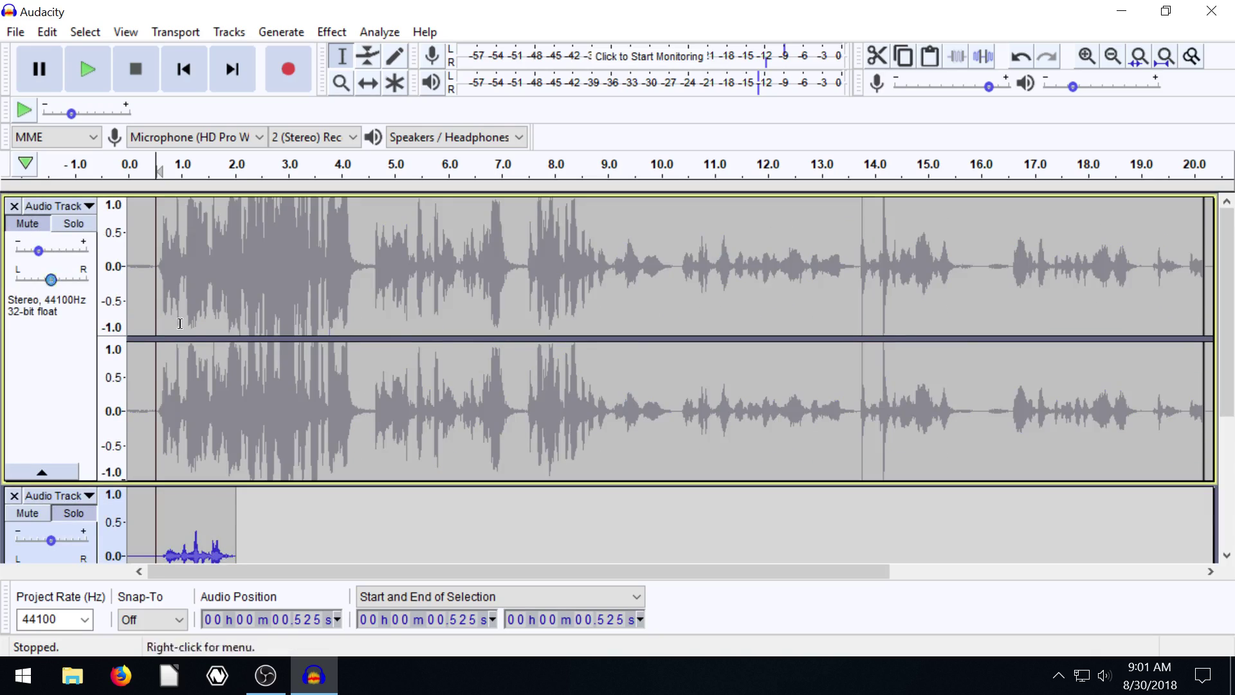
pyautogui.scroll(-3, 220, 414)
pyautogui.scroll(3, 221, 414)
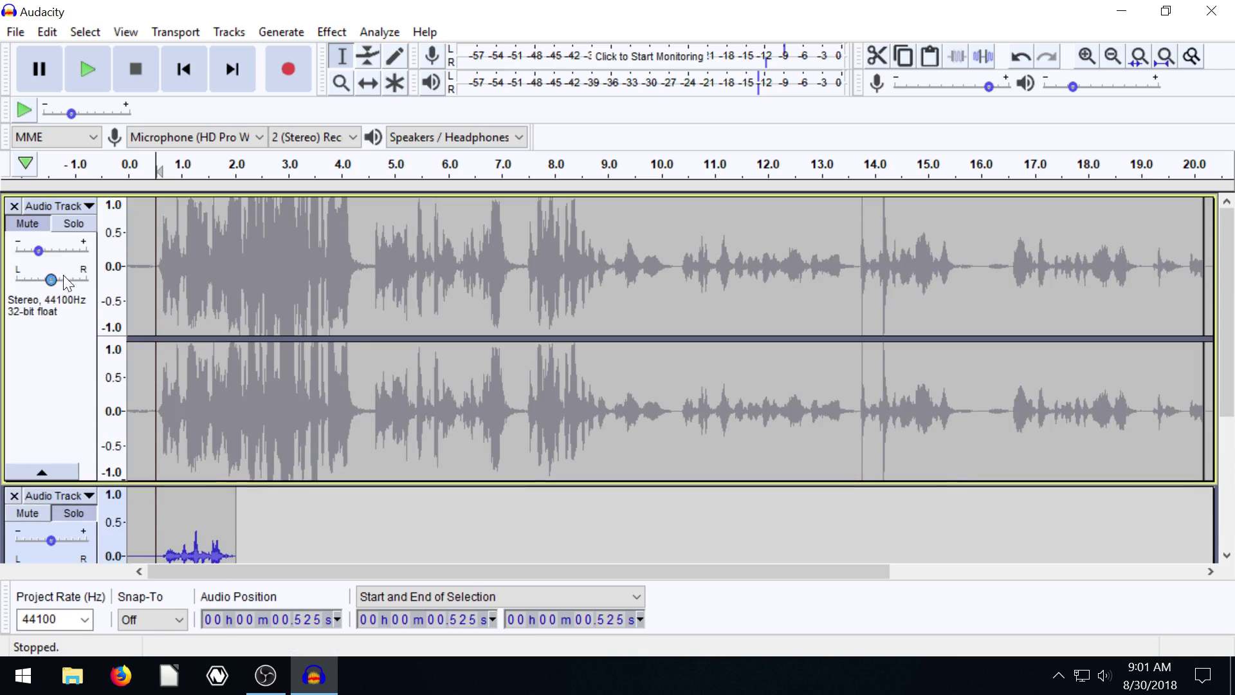
# Solo the first track to silence the new recording, and then mute the first track as well.
pyautogui.click(62, 224)
pyautogui.scroll(-3, 224, 399)
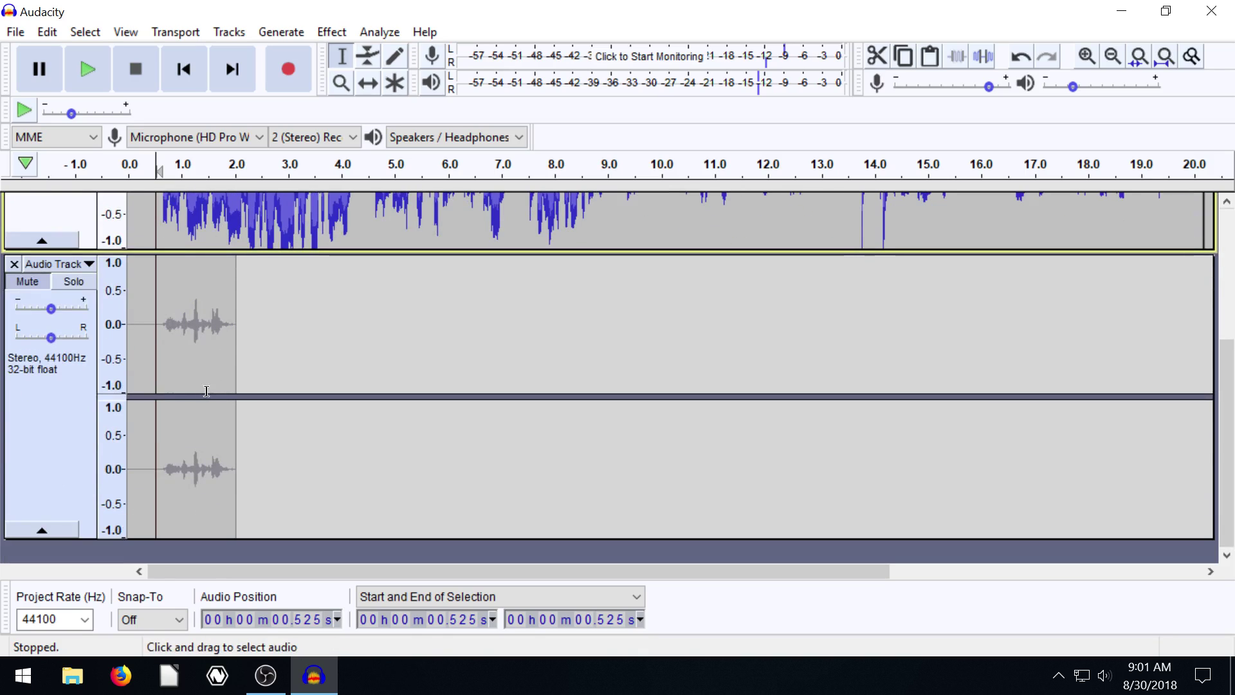
pyautogui.scroll(3, 206, 391)
pyautogui.click(29, 224)
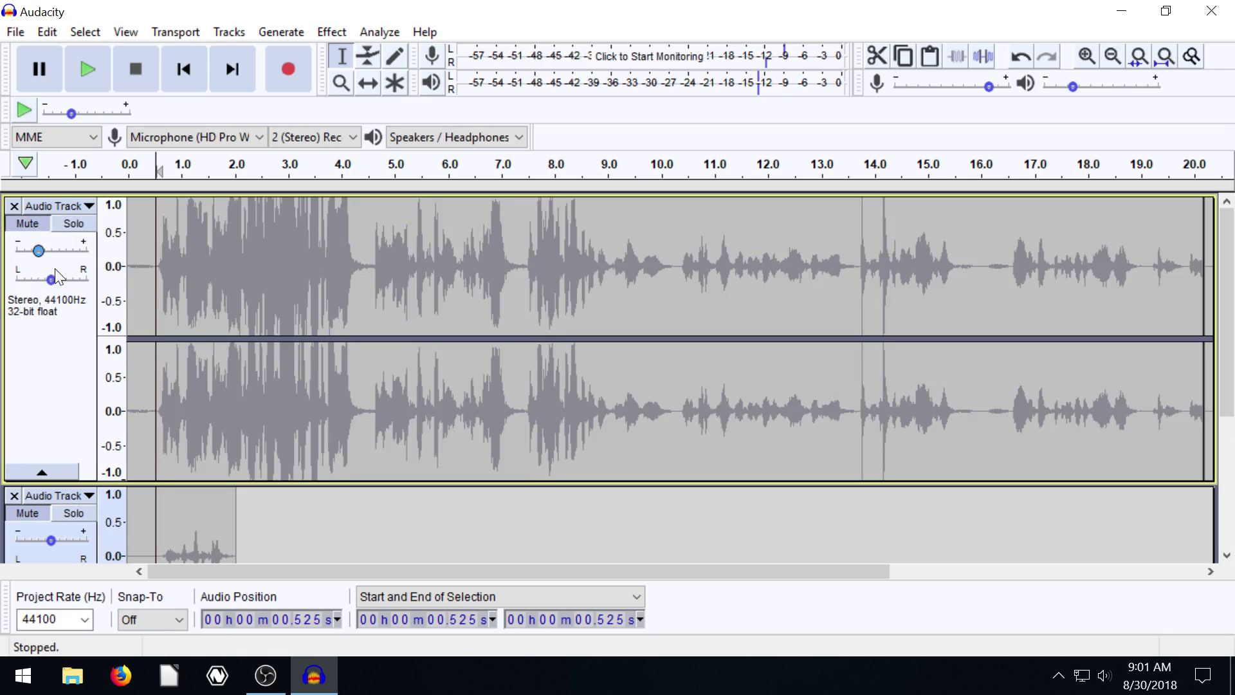
# Collapse both audio tracks to their minimum height and expand them again.
pyautogui.click(43, 338)
pyautogui.click(47, 475)
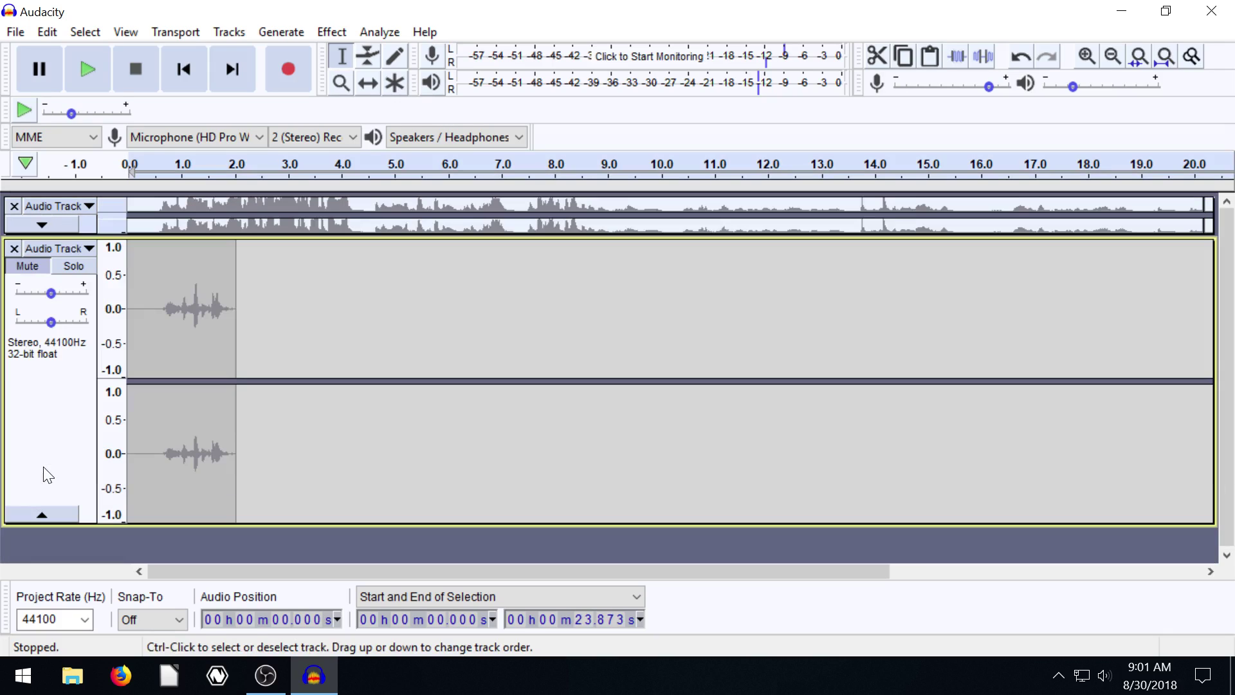
pyautogui.click(56, 512)
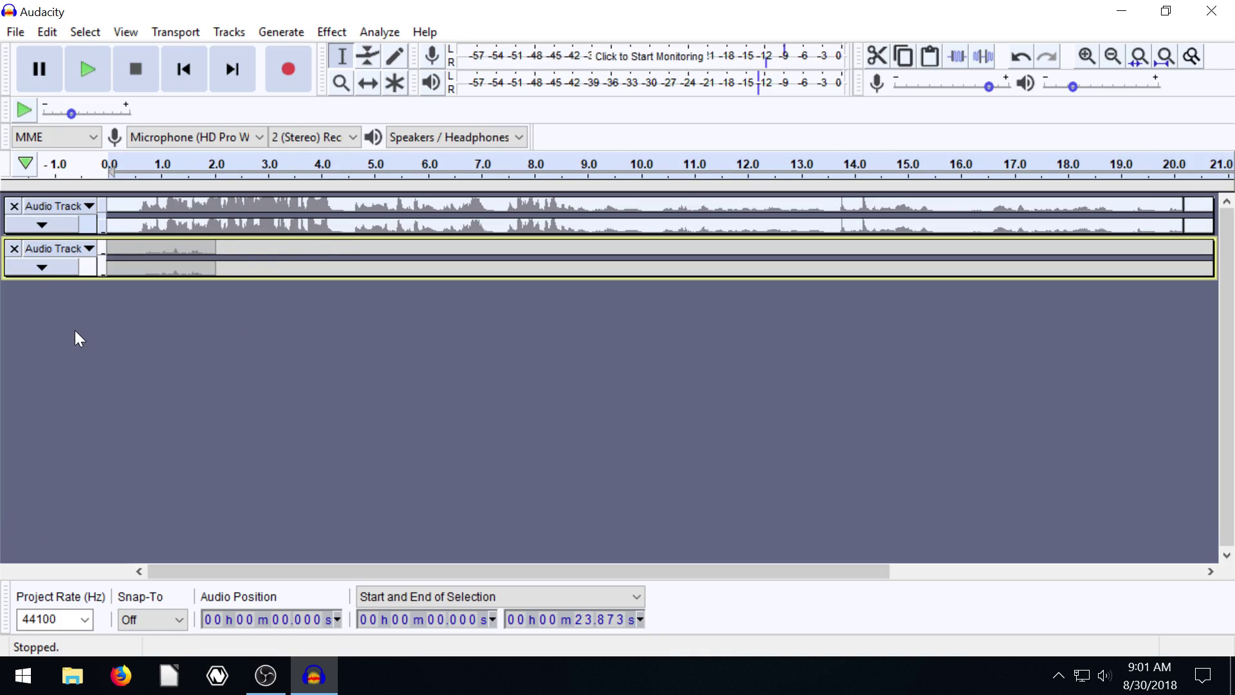
pyautogui.click(42, 224)
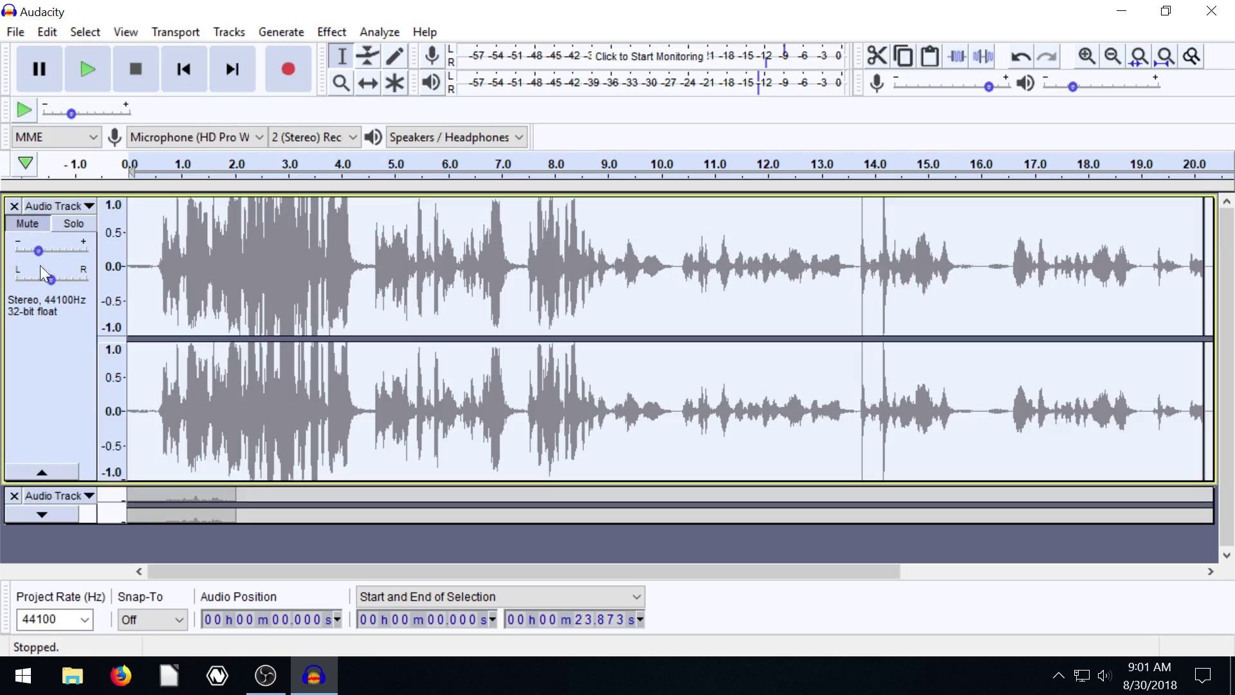
pyautogui.click(39, 514)
pyautogui.scroll(3, 1229, 365)
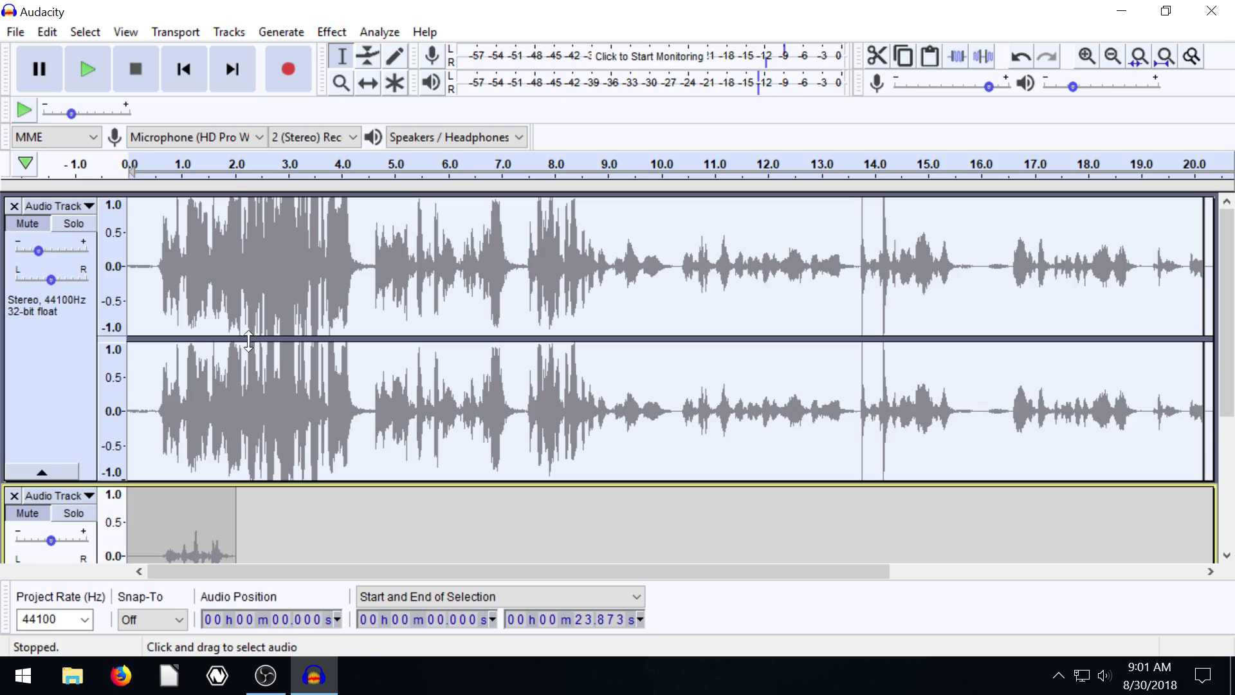
# Start monitoring the microphone input level on the recording meter.
pyautogui.click(559, 58)
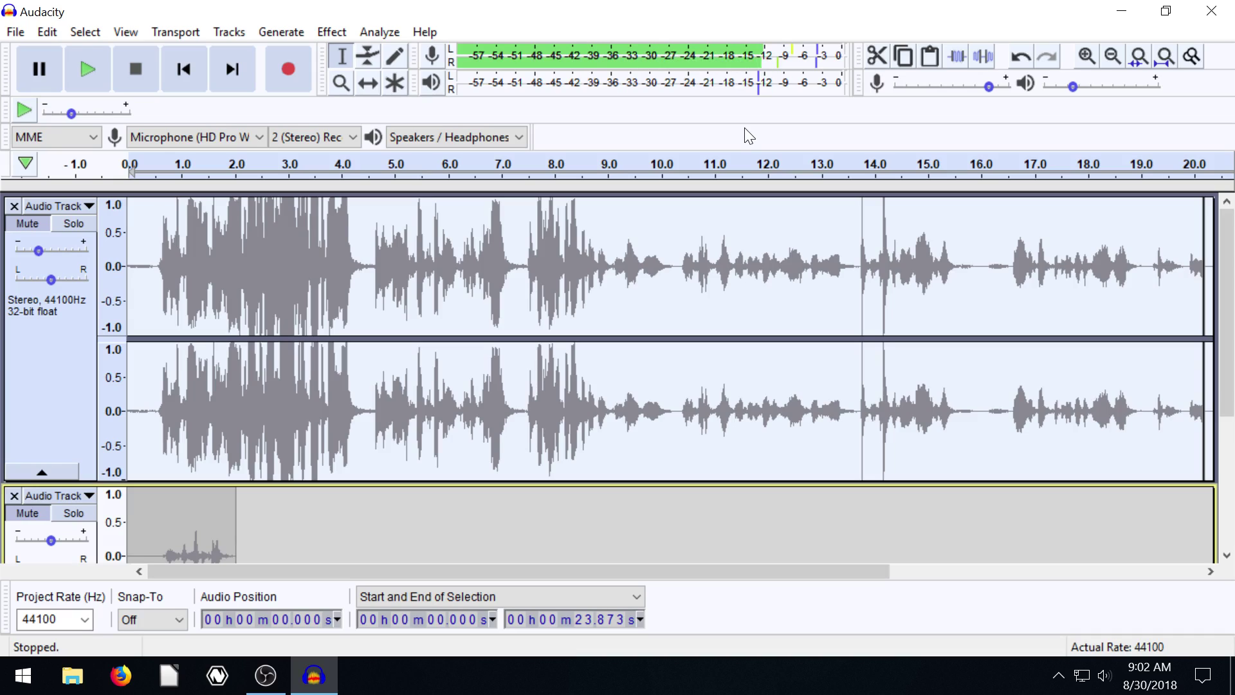
# Unmute both audio tracks.
pyautogui.click(29, 227)
pyautogui.press('Down')
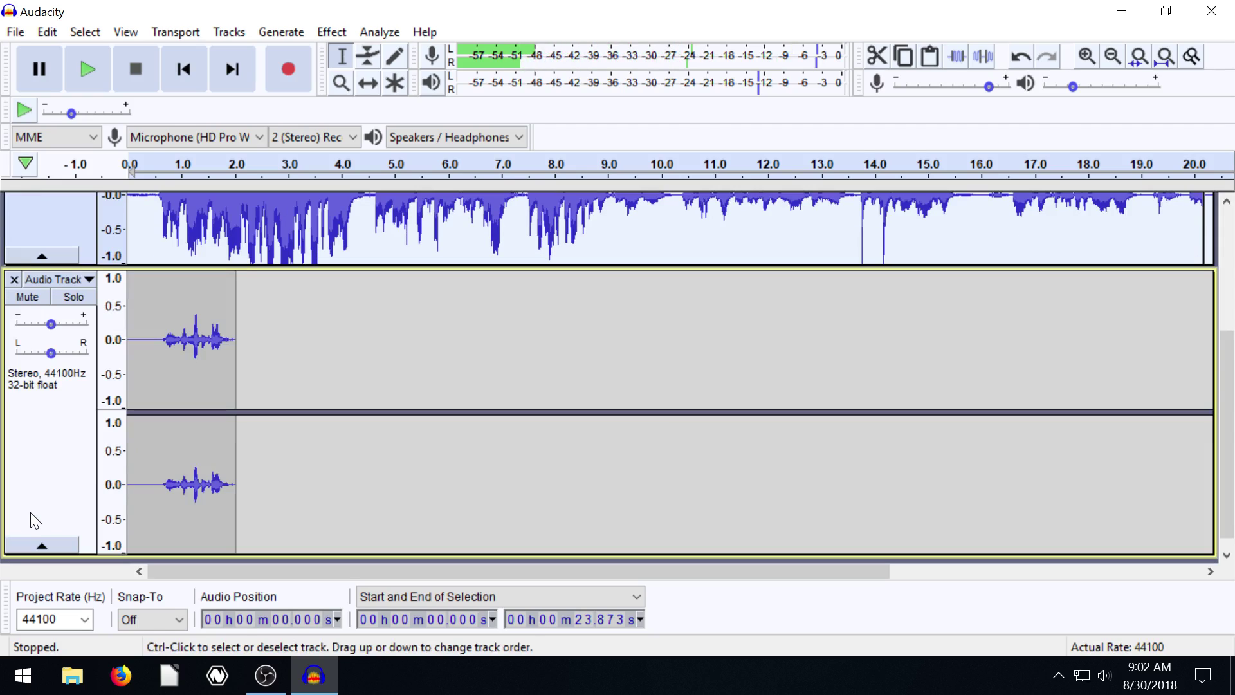
pyautogui.scroll(3, 257, 397)
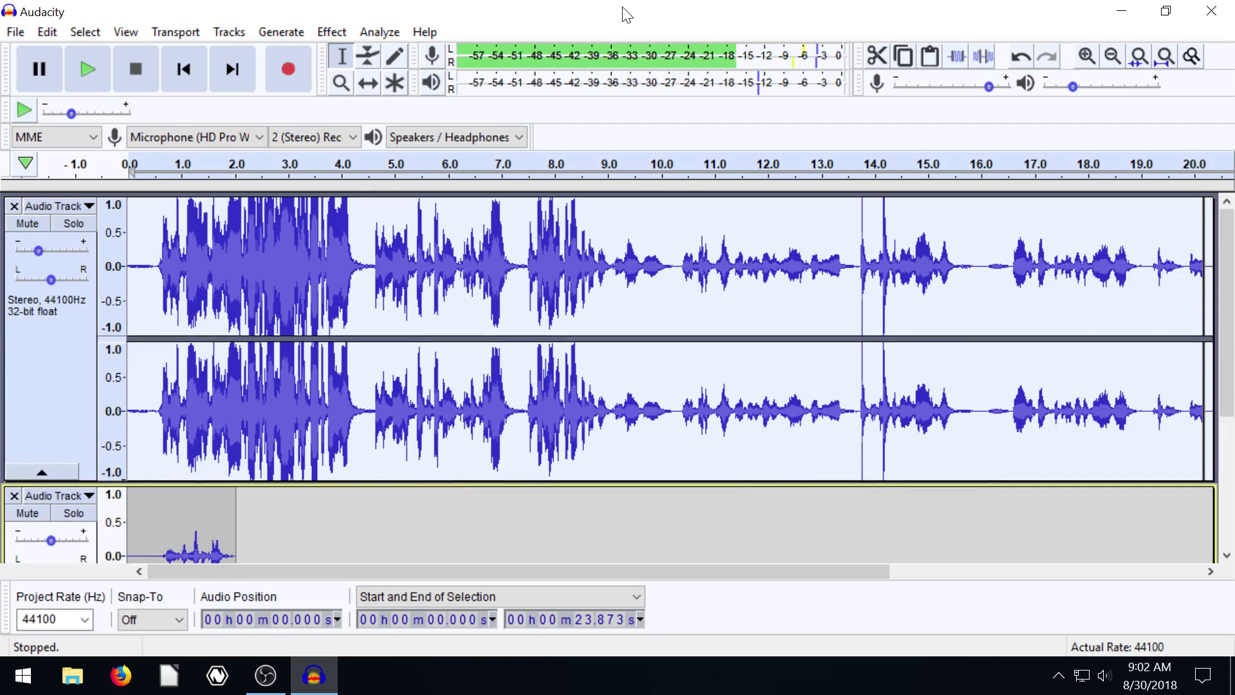